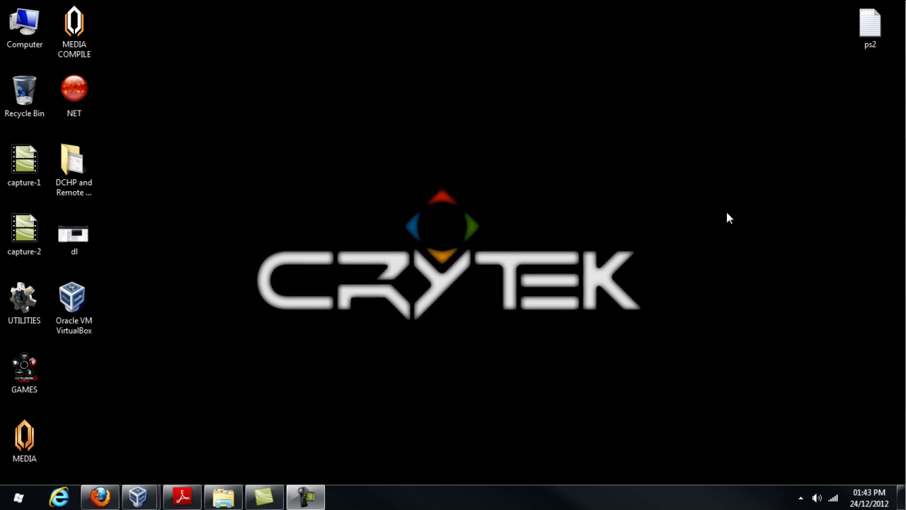
- Switch to the Winxp virtual machine and, in its System Properties, allow users to connect remotely to this computer
mouse_move(138, 497)
left_click(244, 423)
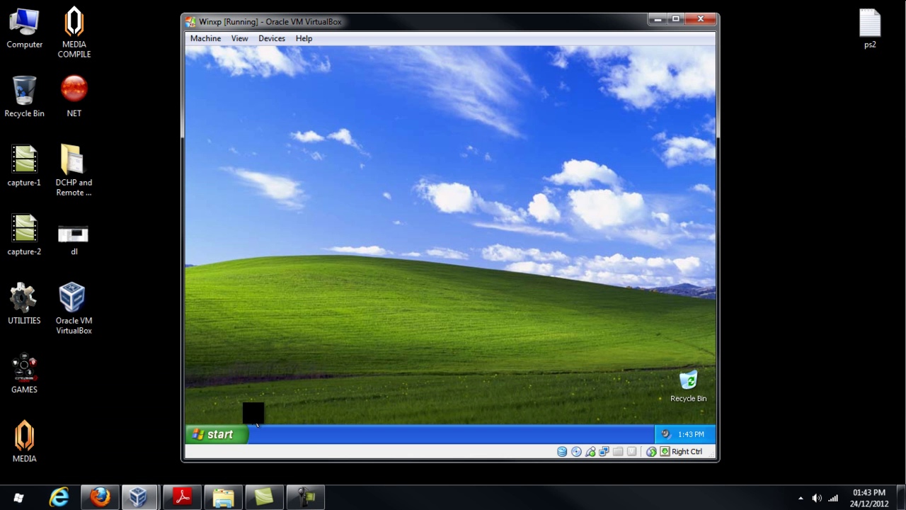
left_click(230, 433)
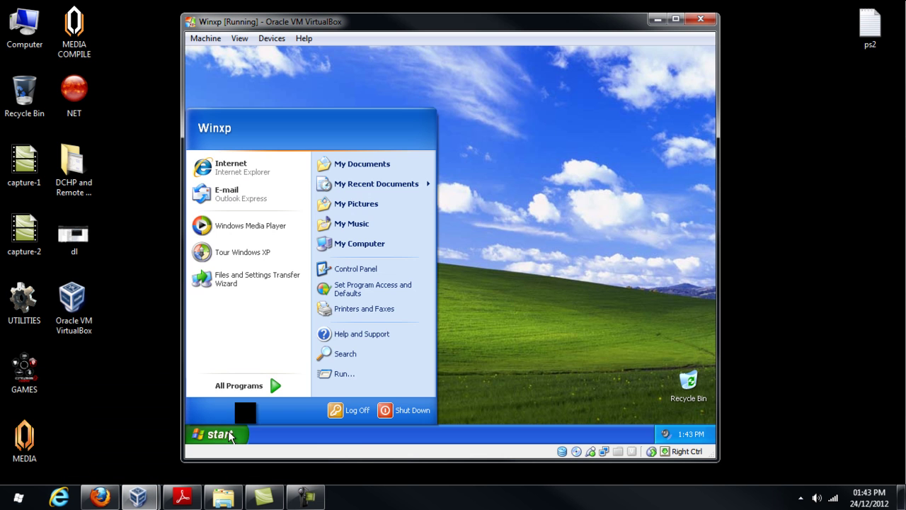
right_click(382, 243)
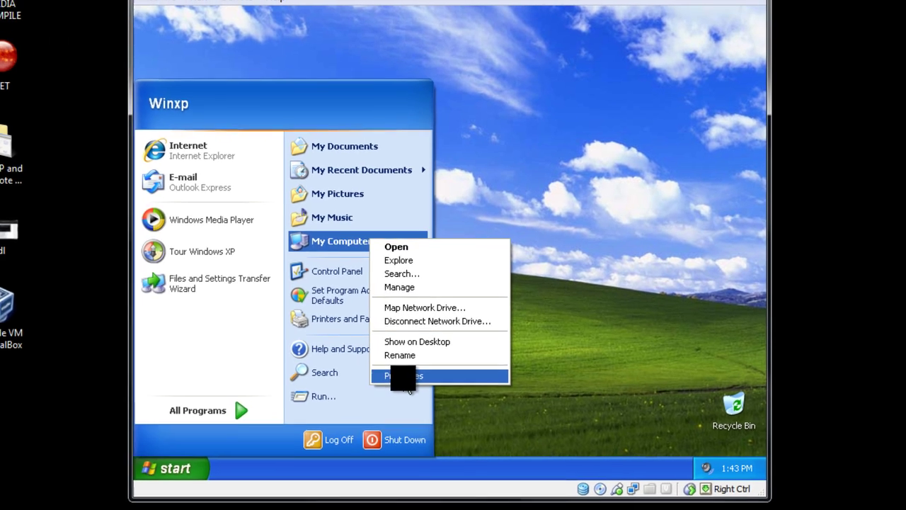
left_click(408, 378)
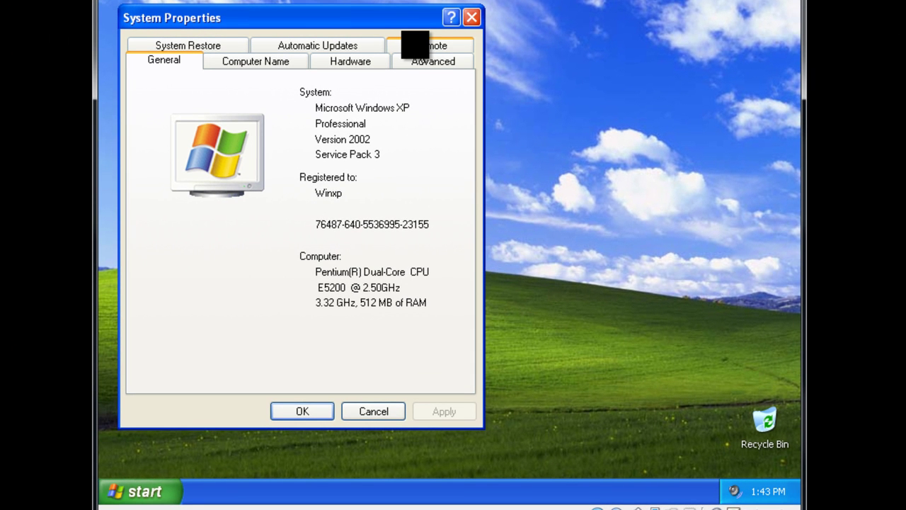
left_click(415, 45)
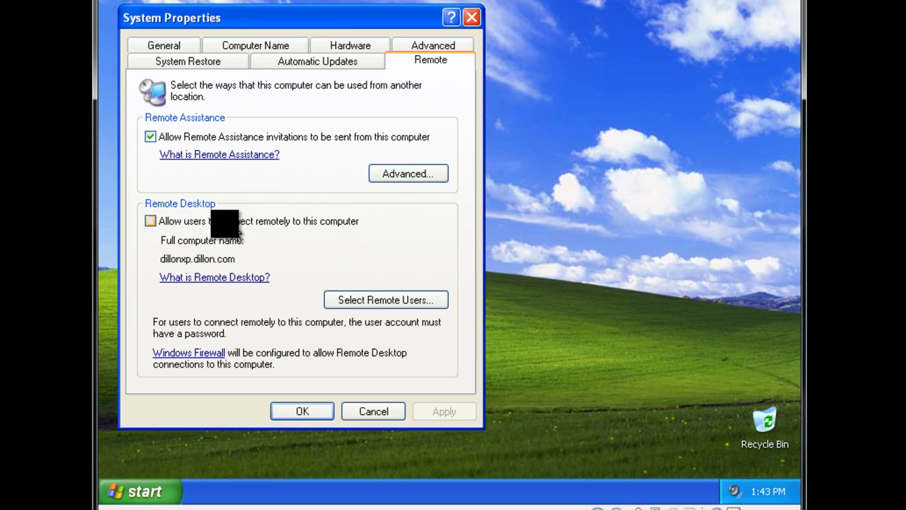
left_click(151, 221)
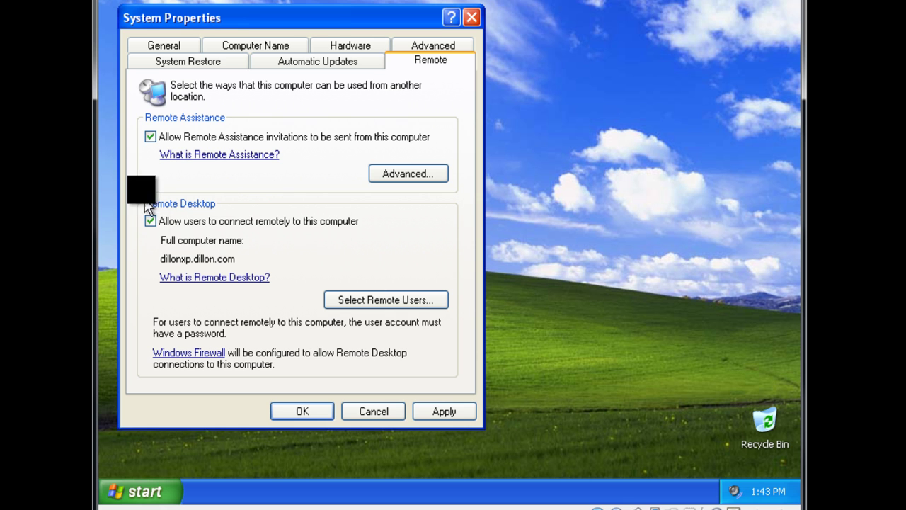
- Search the local accounts for the Remote Desktop users list and choose Administrator
left_click(355, 301)
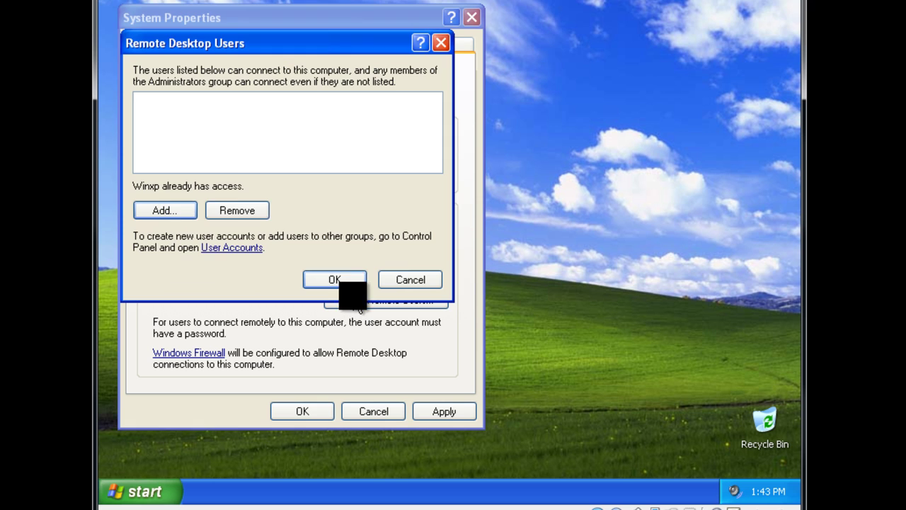
left_click(178, 217)
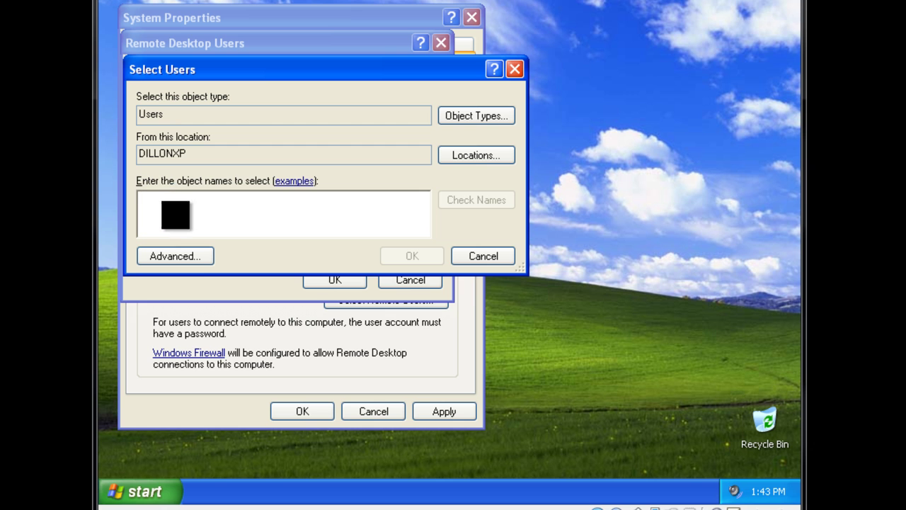
left_click(164, 257)
left_click(533, 157)
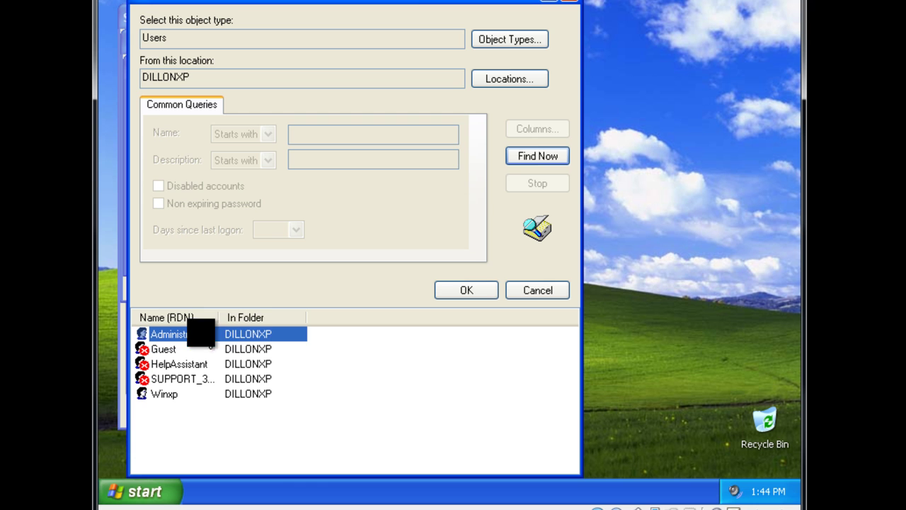
left_click(466, 291)
- Look up the Winxp account as a second Remote Desktop user and confirm the user list and System Properties
left_click(192, 258)
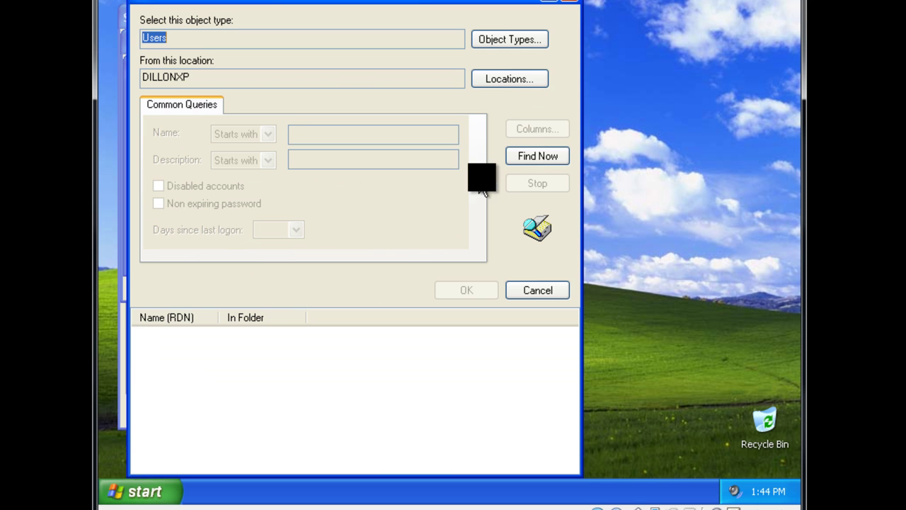
left_click(533, 156)
left_click(190, 394)
left_click(460, 290)
left_click(418, 256)
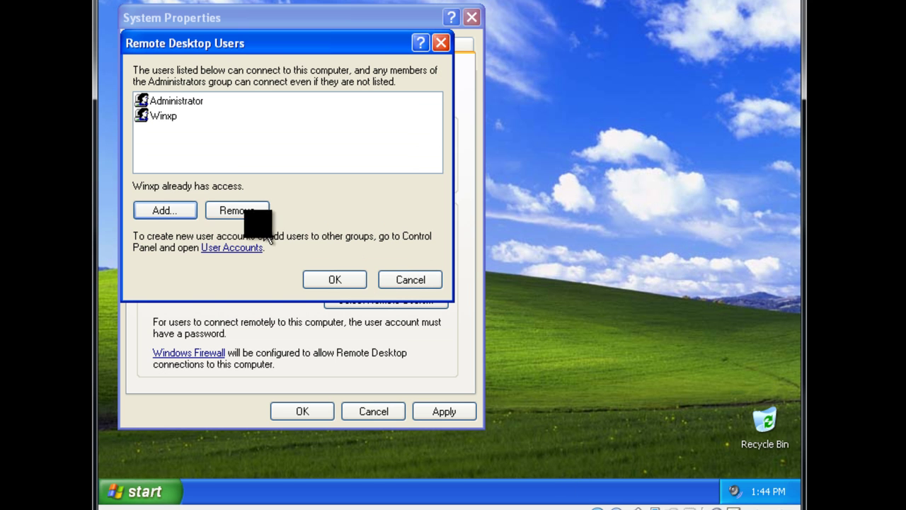
left_click(334, 282)
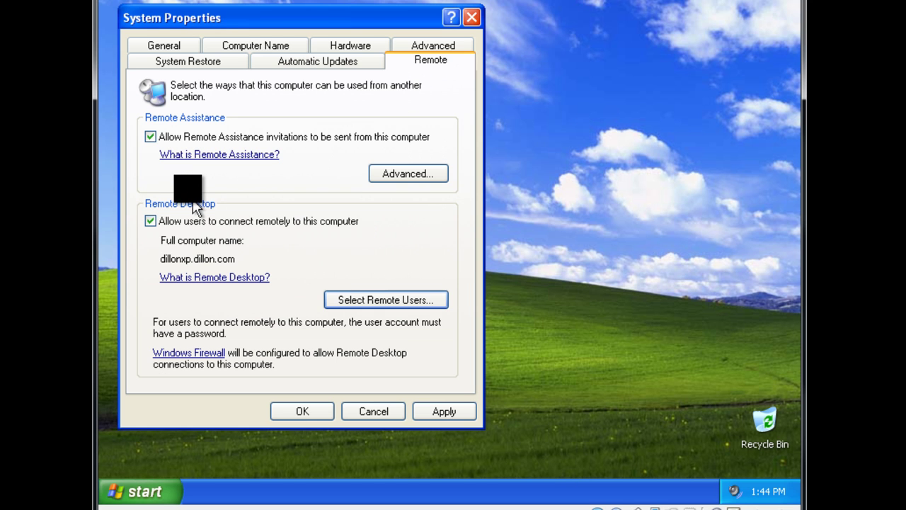
left_click(310, 414)
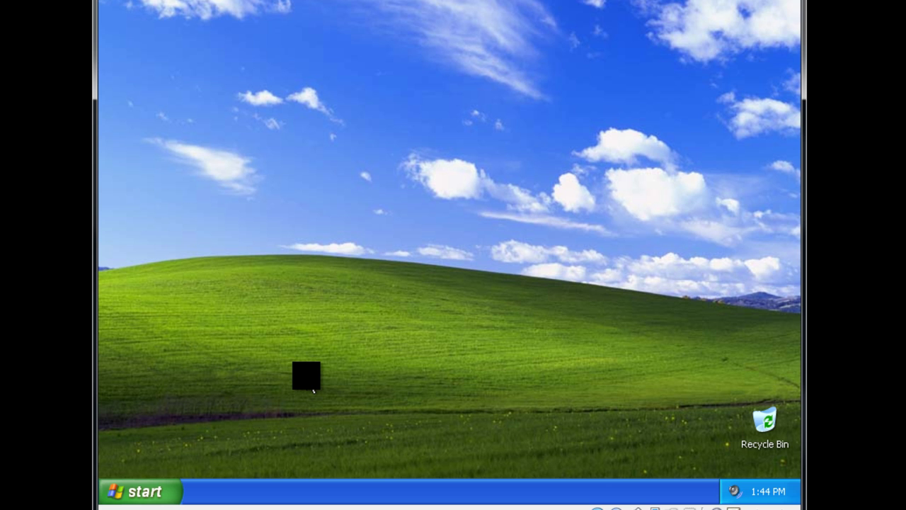
- Run %SystemRoot%\system32\secpol.msc and show the User Rights Assignment policies under Local Policies
key("super+r")
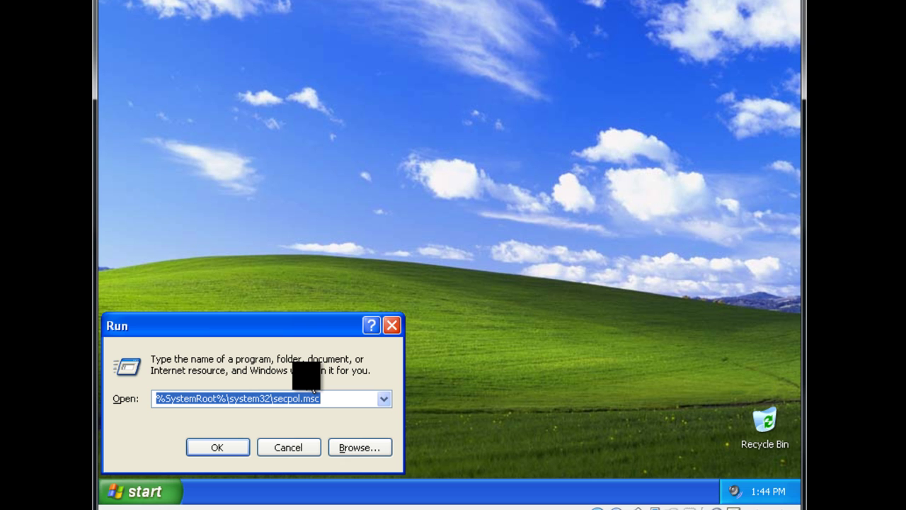
key("Return")
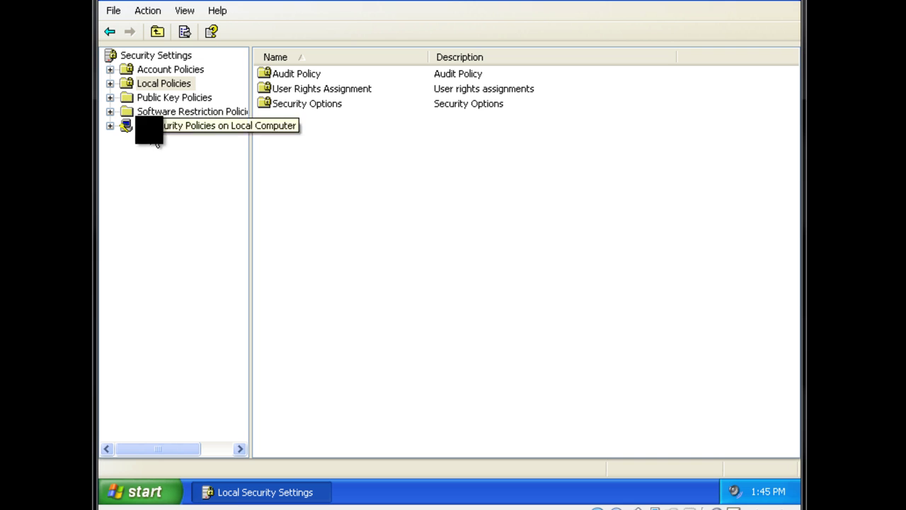
left_click(109, 83)
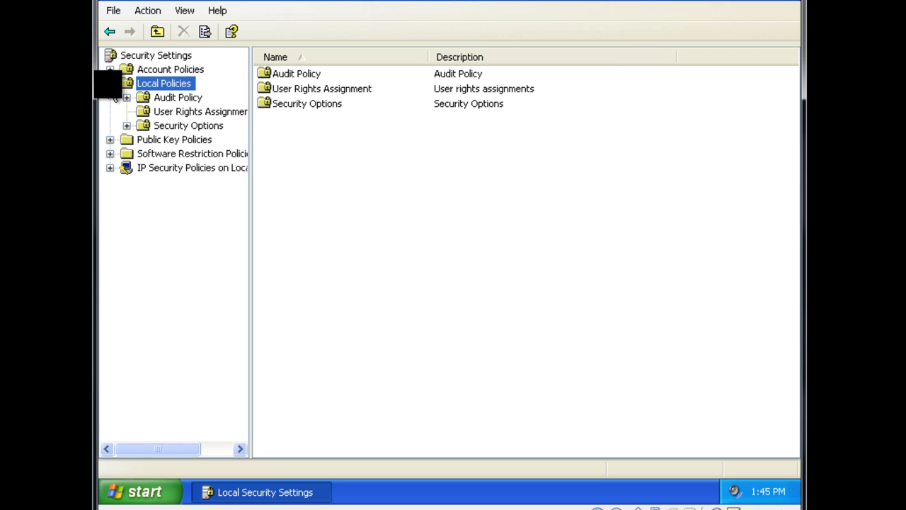
left_click(180, 111)
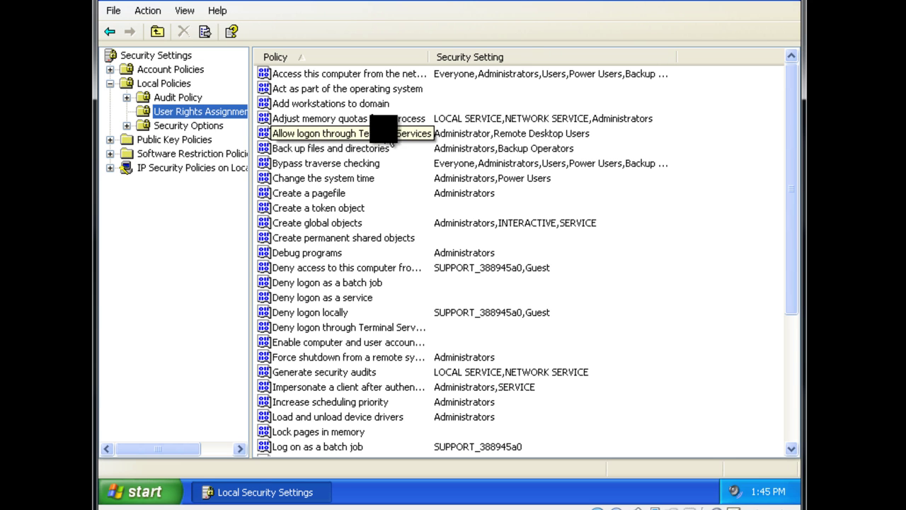
- Remove Administrator from the "Allow logon through Terminal Services" policy and confirm the change
double_click(400, 133)
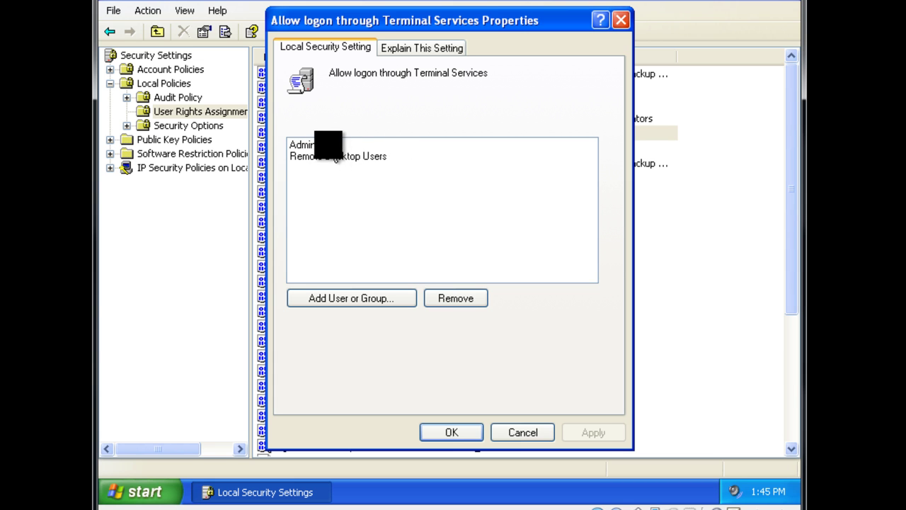
left_click(334, 157)
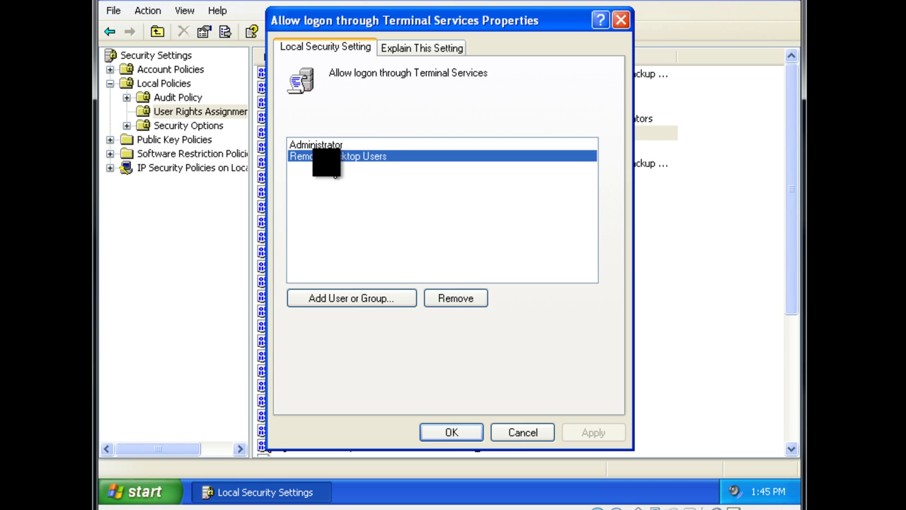
left_click(330, 145)
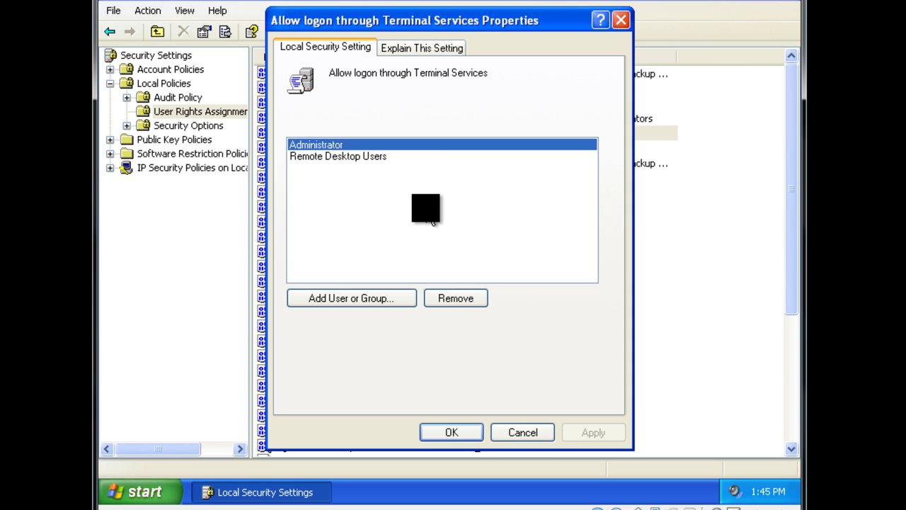
left_click(459, 302)
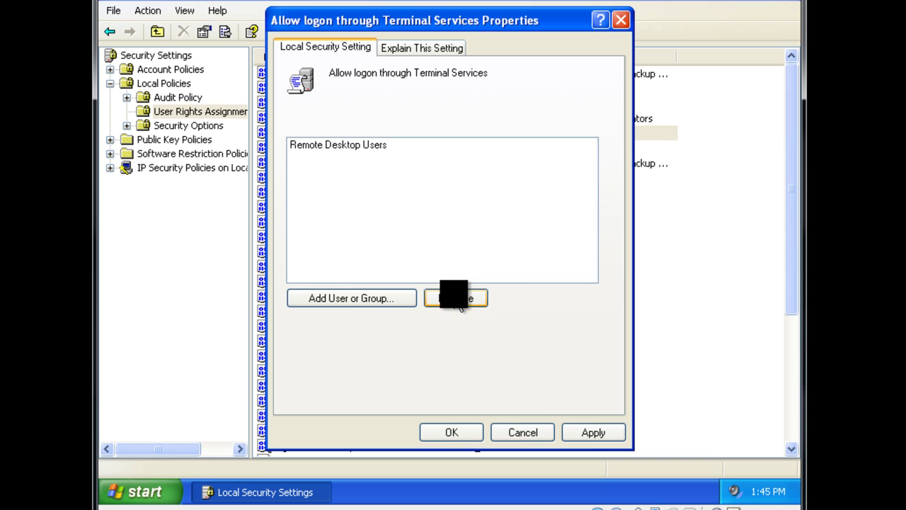
left_click(464, 434)
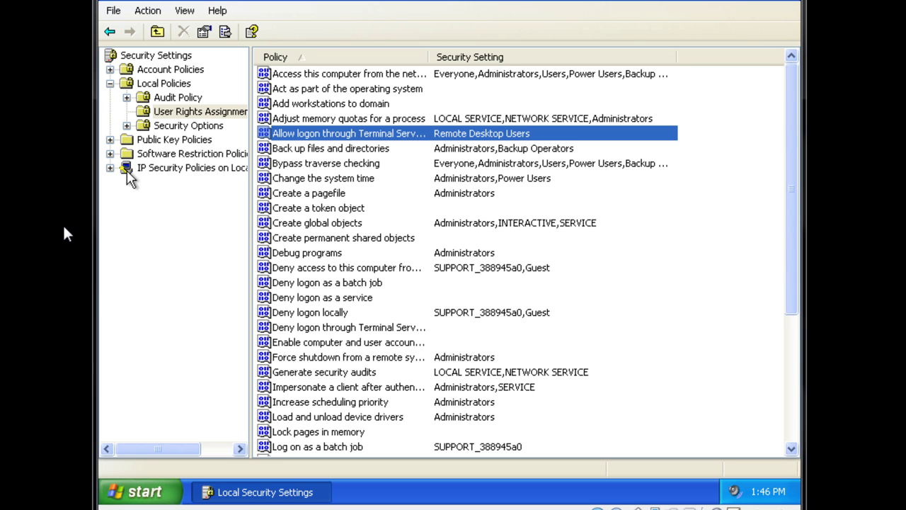
left_click(106, 247)
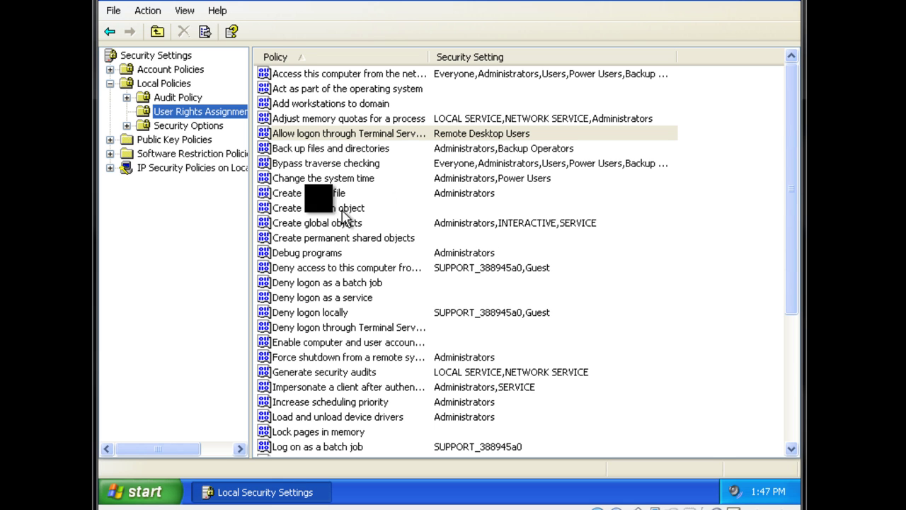
- Examine the account lockout threshold and account lockout duration settings in the Account Lockout Policy without changing them
left_click(110, 69)
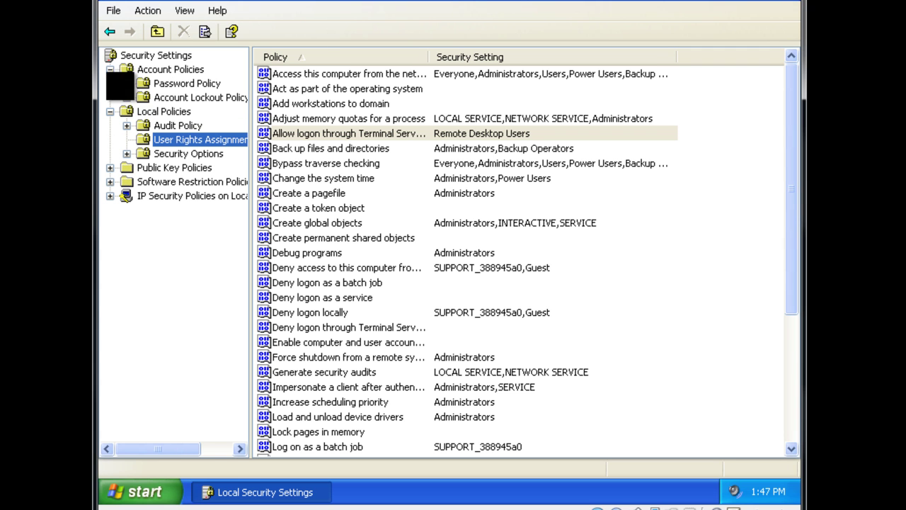
left_click(152, 96)
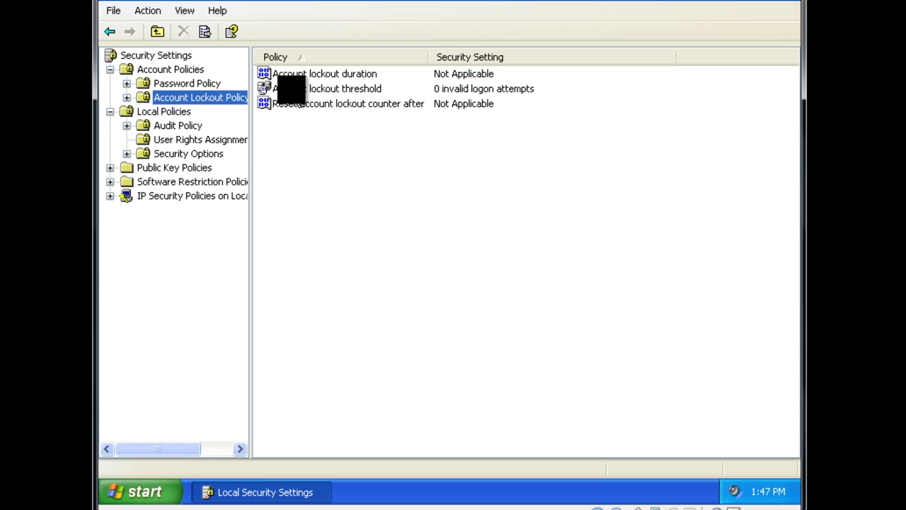
double_click(291, 89)
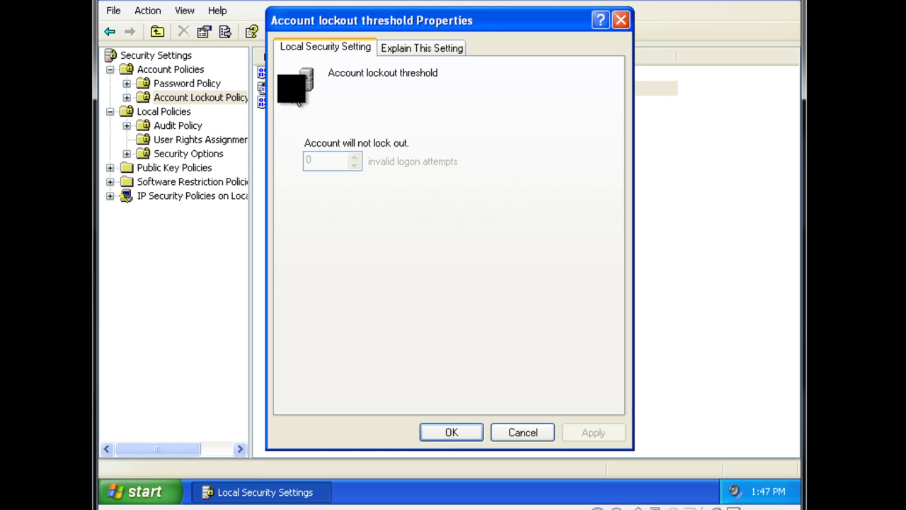
left_click(544, 437)
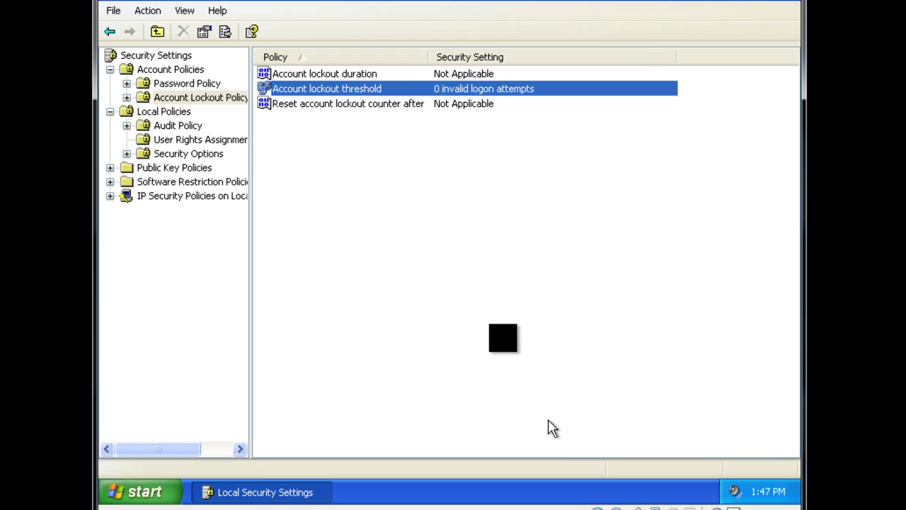
left_click(306, 74)
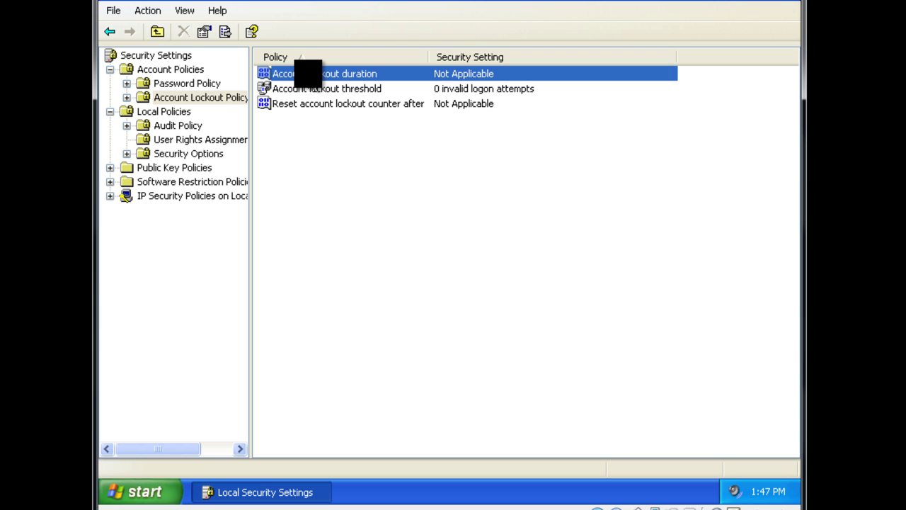
double_click(308, 74)
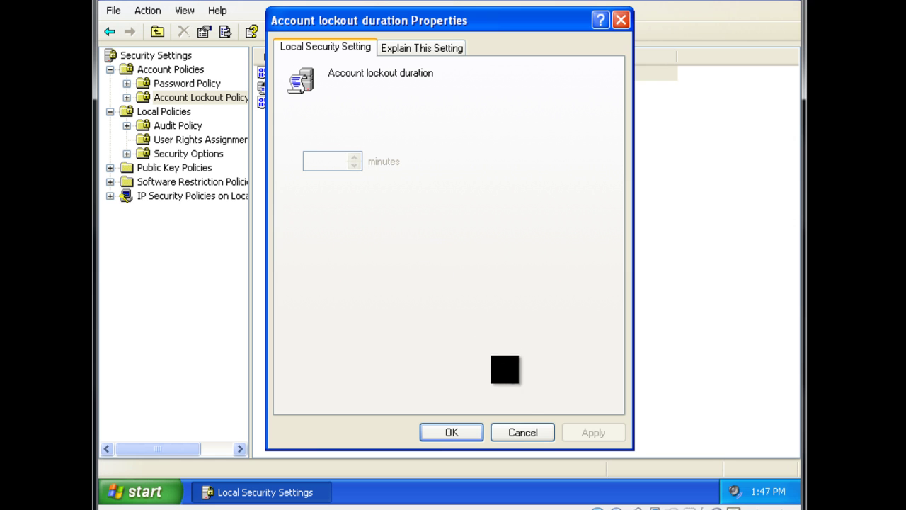
left_click(521, 432)
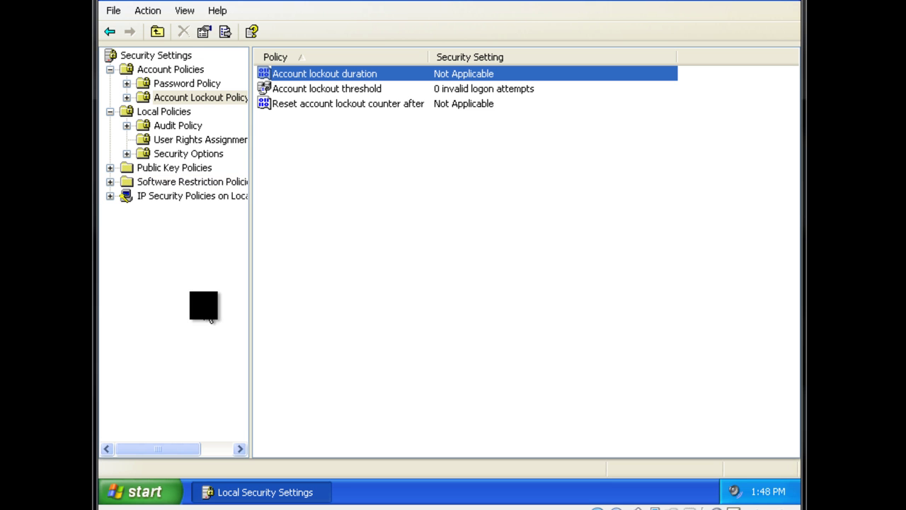
- Open Computer Management from the Administrative Tools in Control Panel's Performance and Maintenance category
left_click(139, 490)
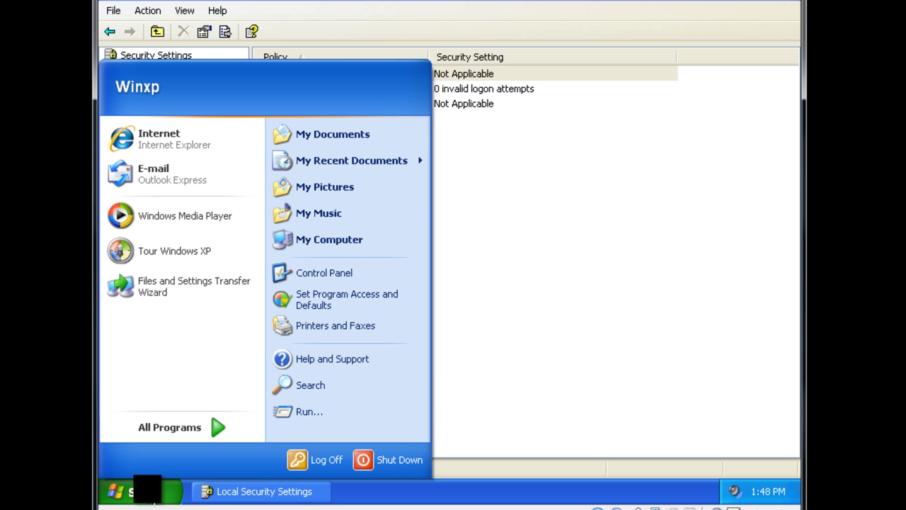
left_click(332, 271)
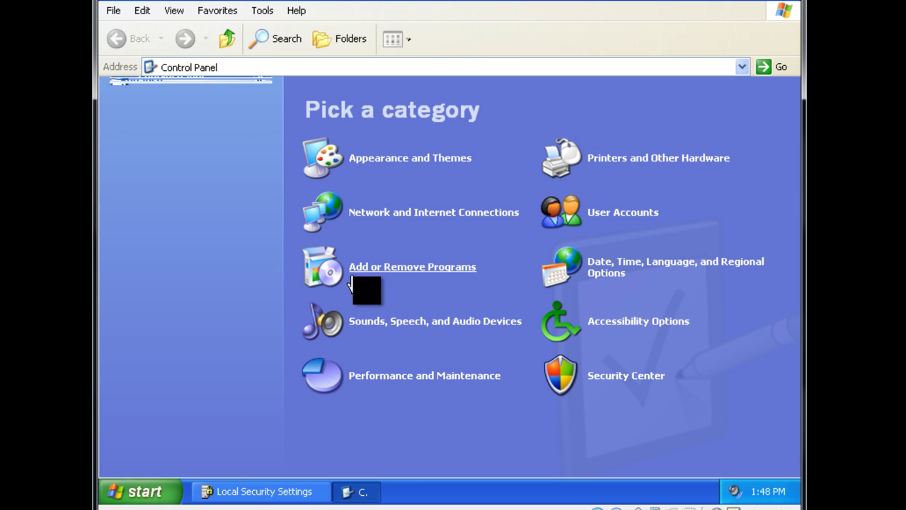
left_click(406, 379)
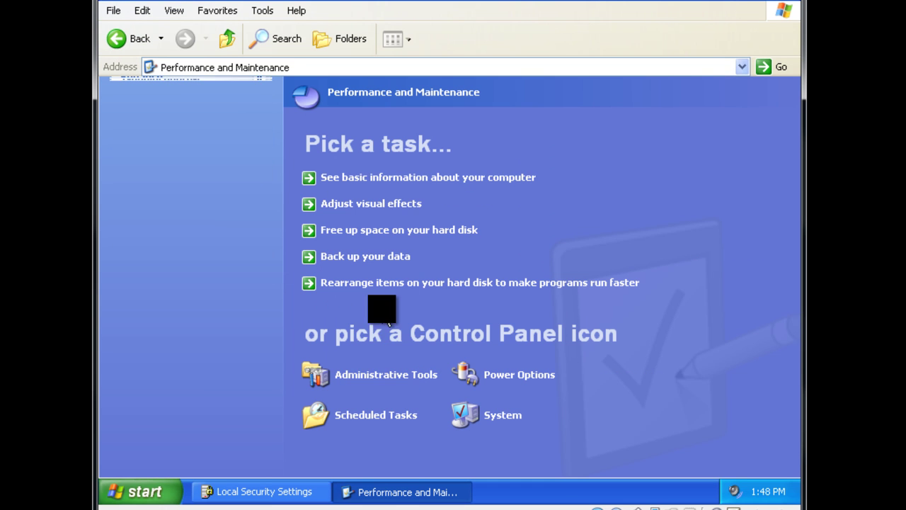
left_click(373, 375)
left_click(540, 112)
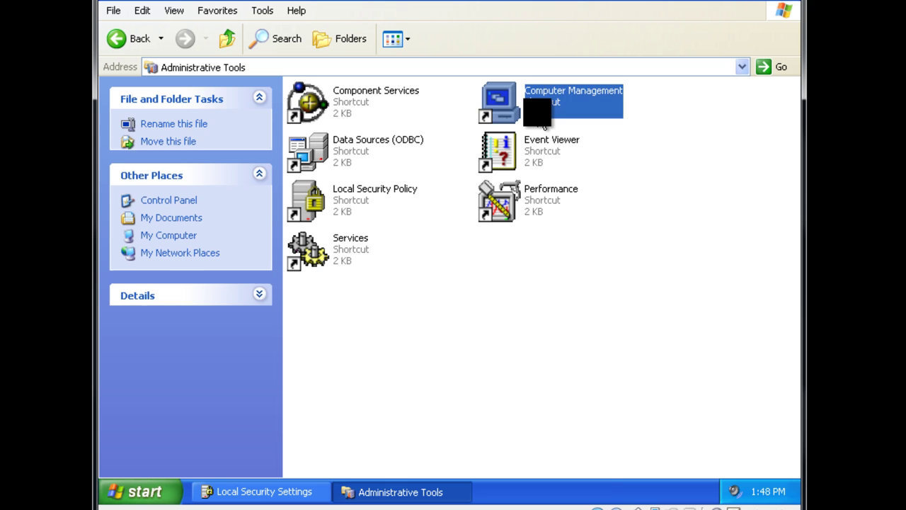
double_click(544, 121)
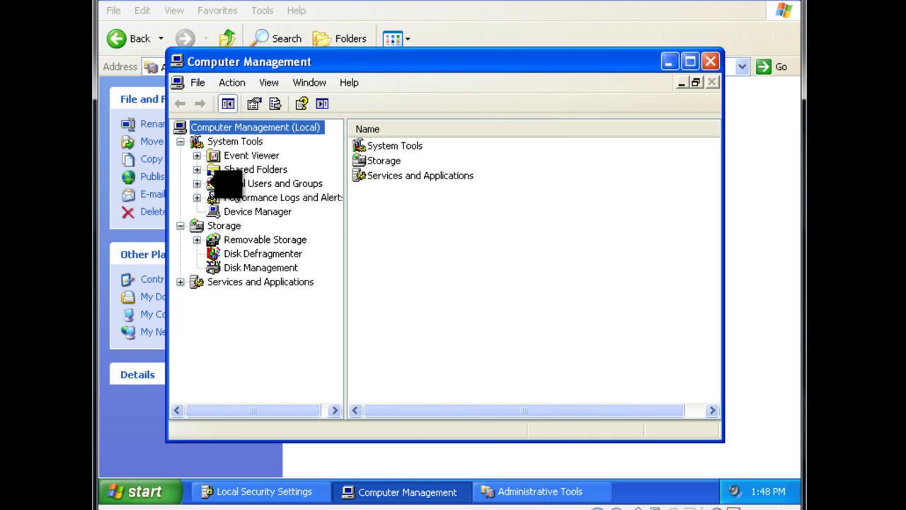
- Examine the Winxp account's general properties under Local Users and Groups without changing them, and close Computer Management and Administrative Tools
left_click(197, 183)
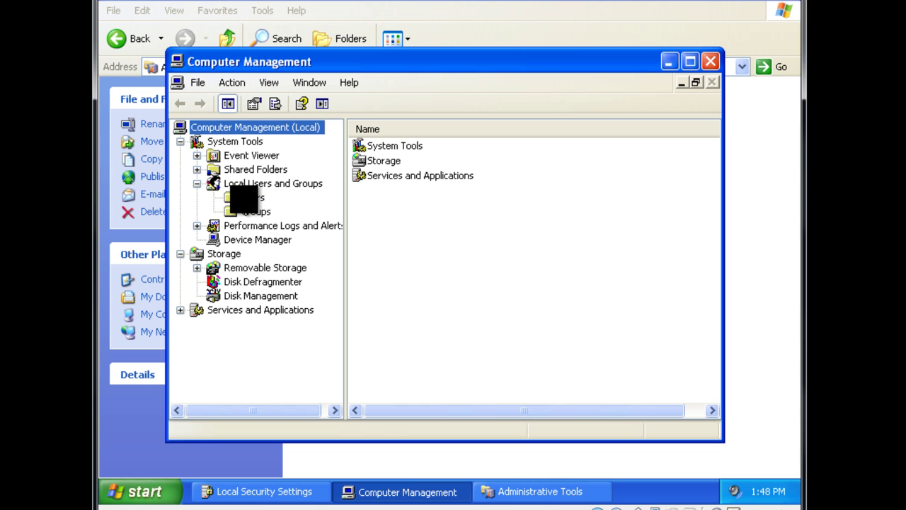
left_click(251, 197)
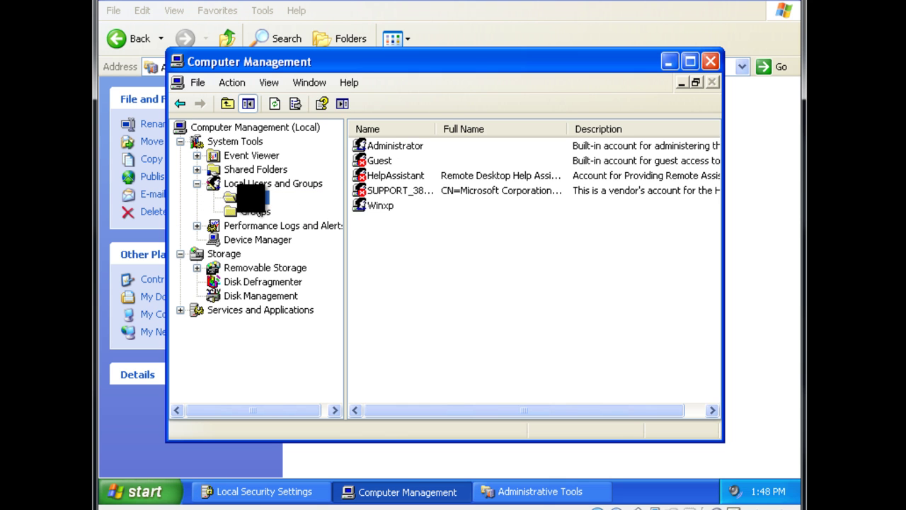
left_click(379, 205)
double_click(381, 207)
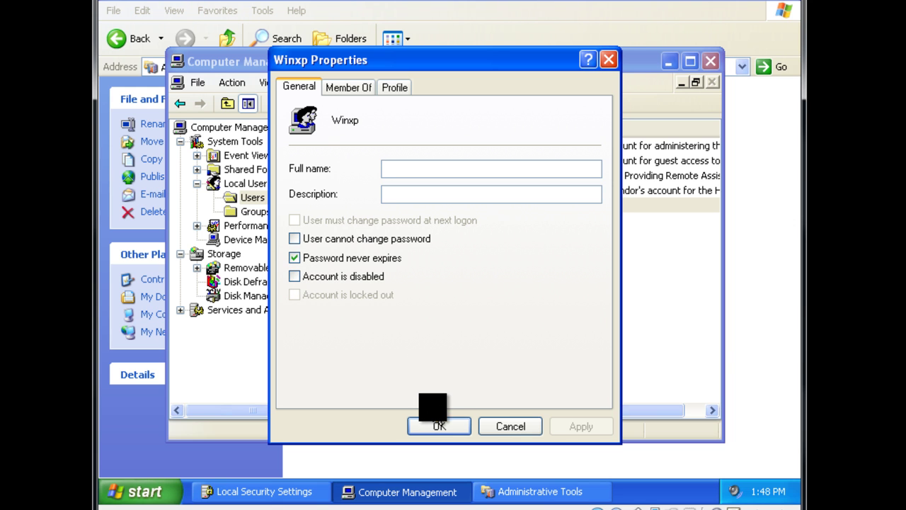
left_click(501, 427)
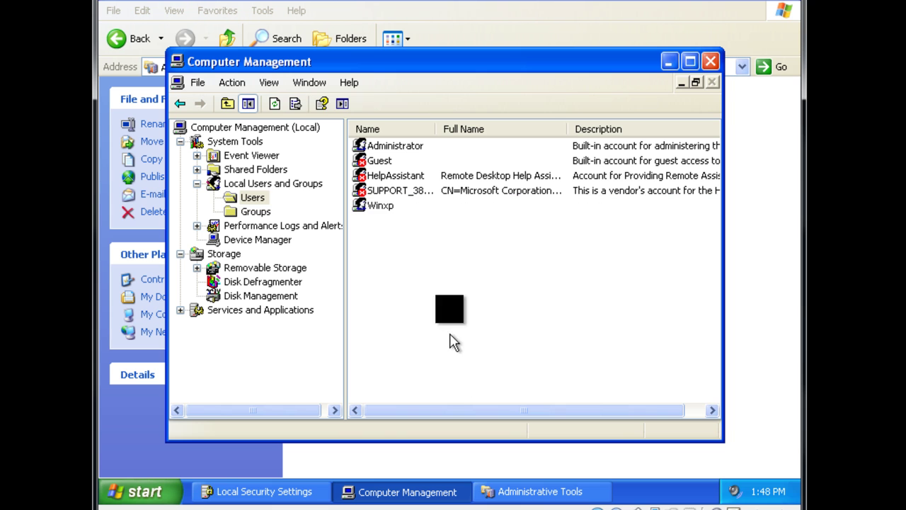
left_click(710, 61)
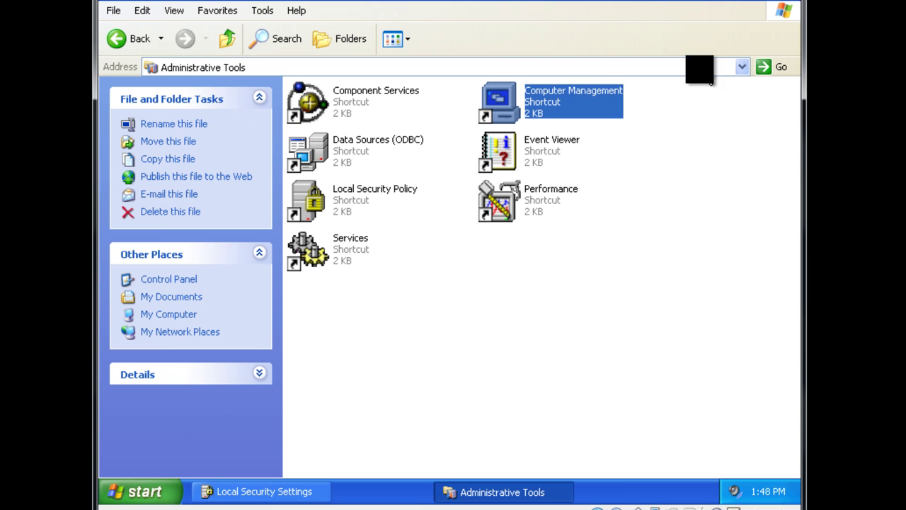
key("alt+F4")
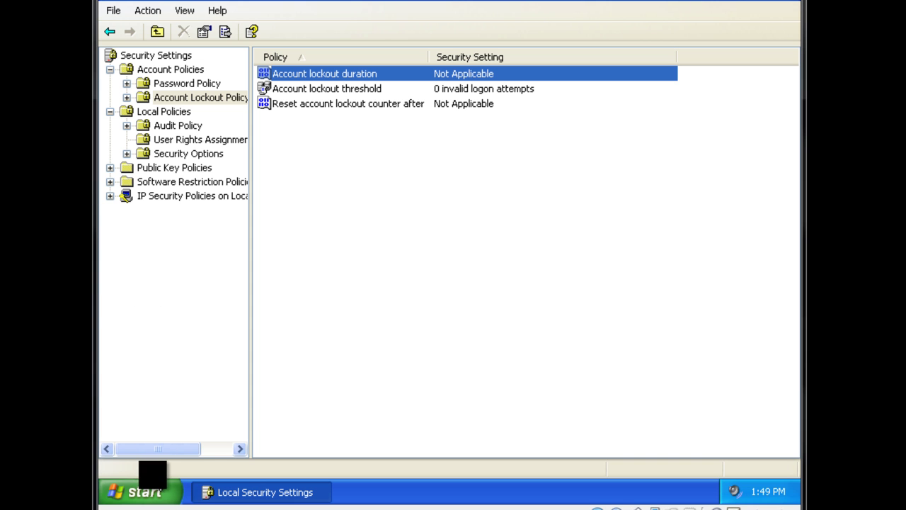
- Minimize the Local Security Settings window and run %SystemRoot%\system32\gpedit.msc to open the Group Policy editor
left_click(316, 386)
left_click(755, 5)
key("super+r")
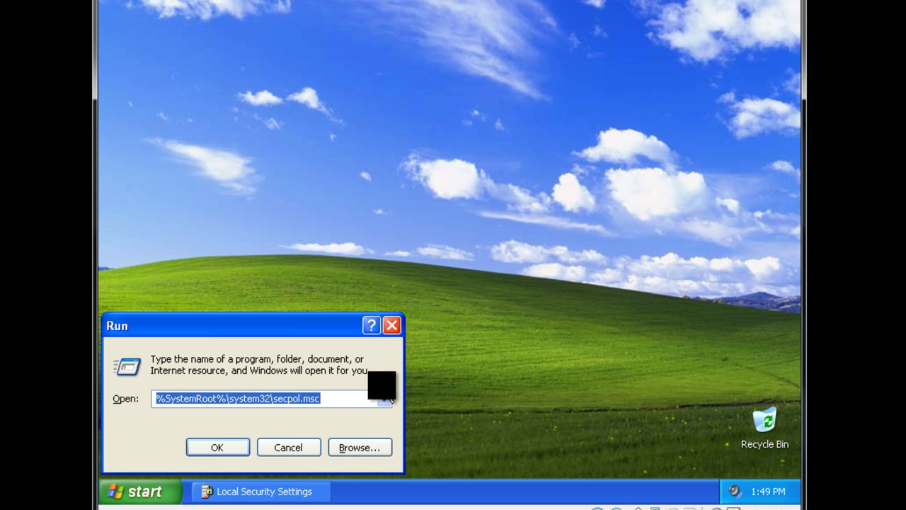
left_click(305, 401)
left_click_drag(302, 399, 274, 399)
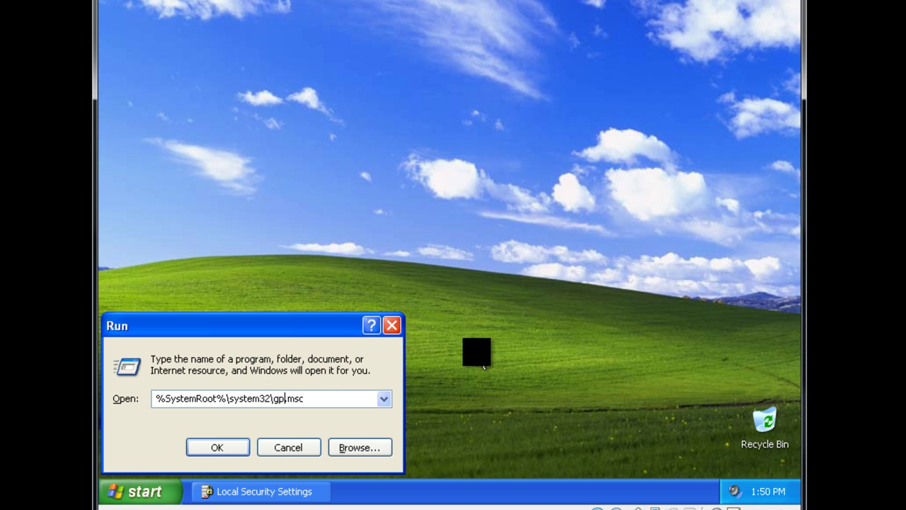
key("Return")
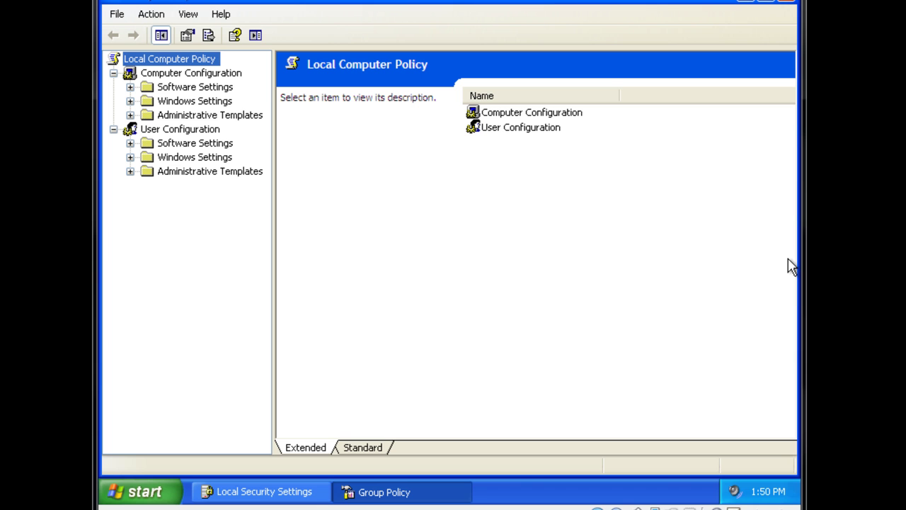
- Show the Encryption and Security policies under Computer Configuration, Administrative Templates, Windows Components, Terminal Services
left_click(185, 74)
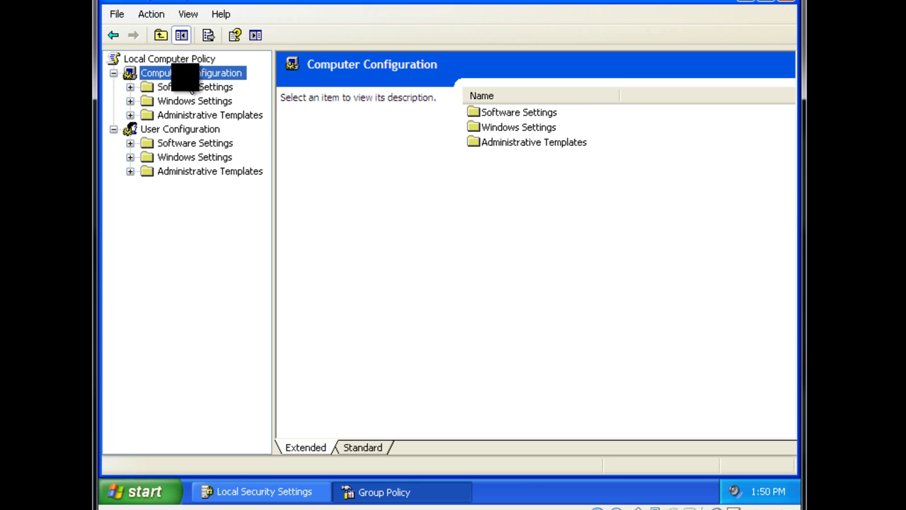
double_click(530, 143)
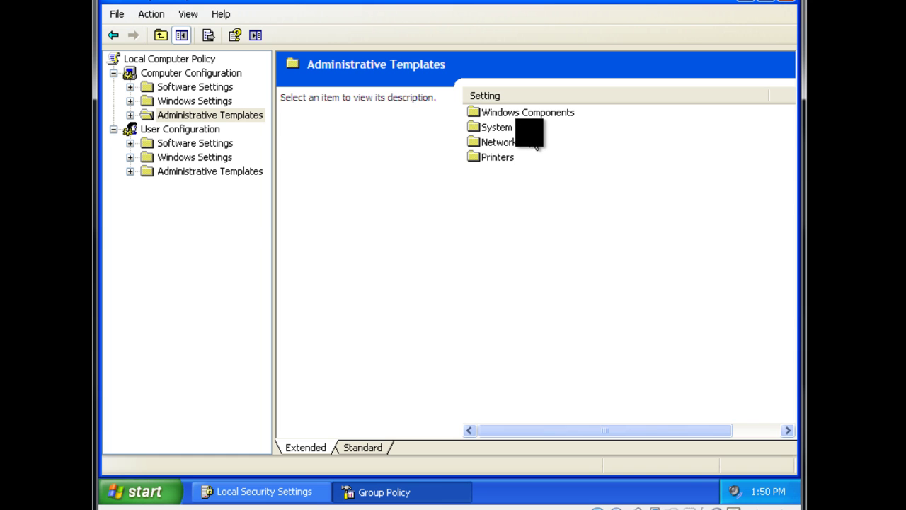
double_click(531, 114)
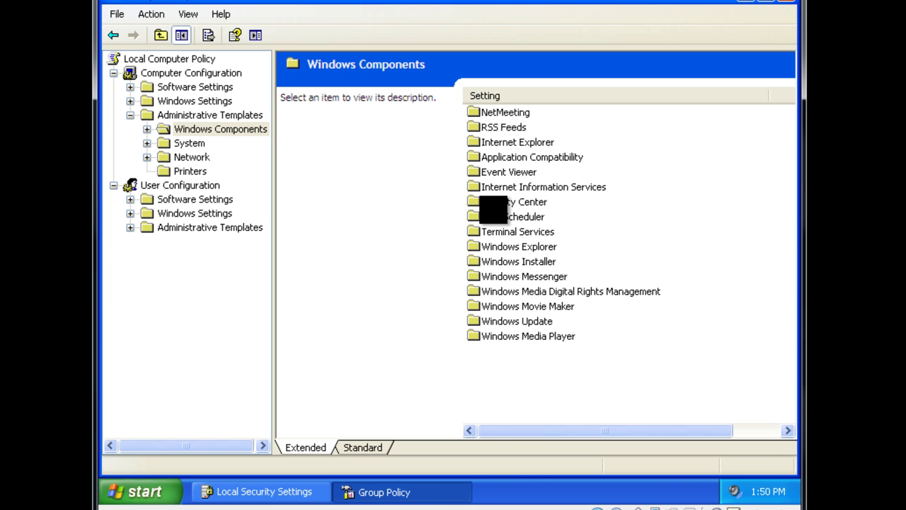
double_click(506, 232)
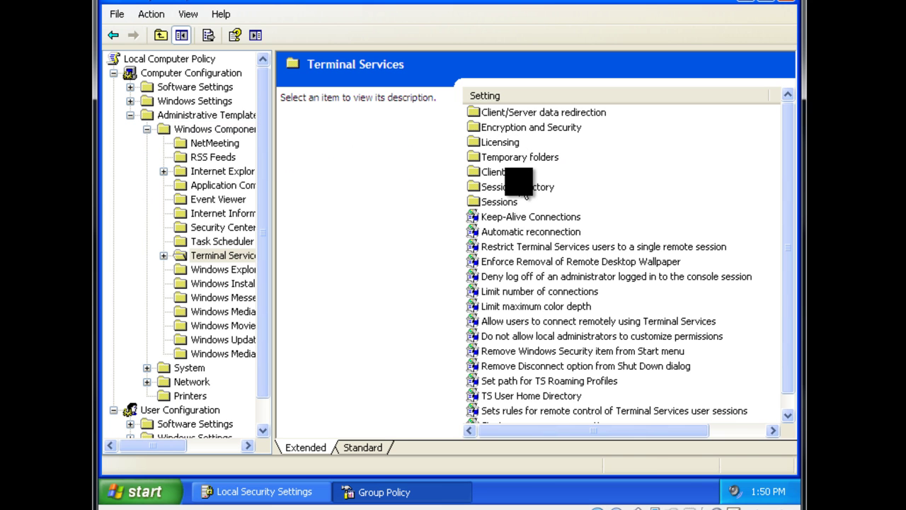
double_click(519, 127)
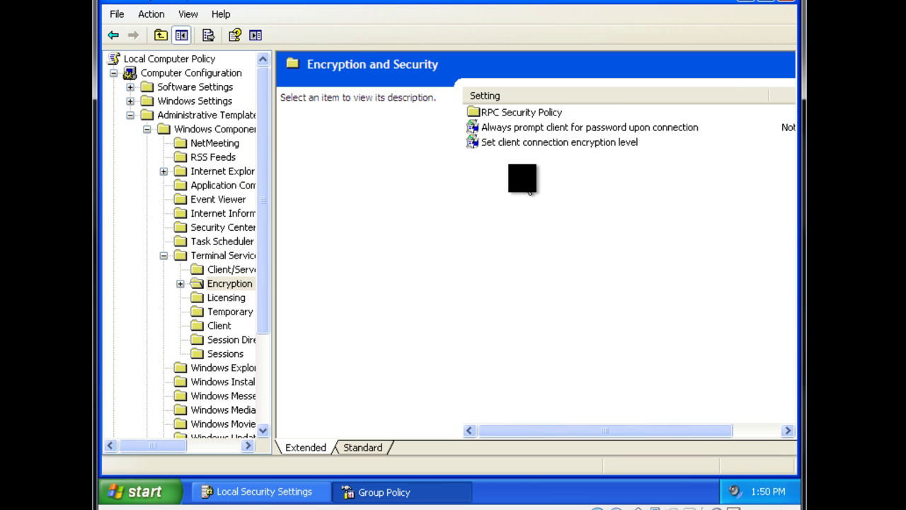
- Set the "Set client connection encryption level" policy to Enabled with the High Level encryption level and confirm it
double_click(512, 145)
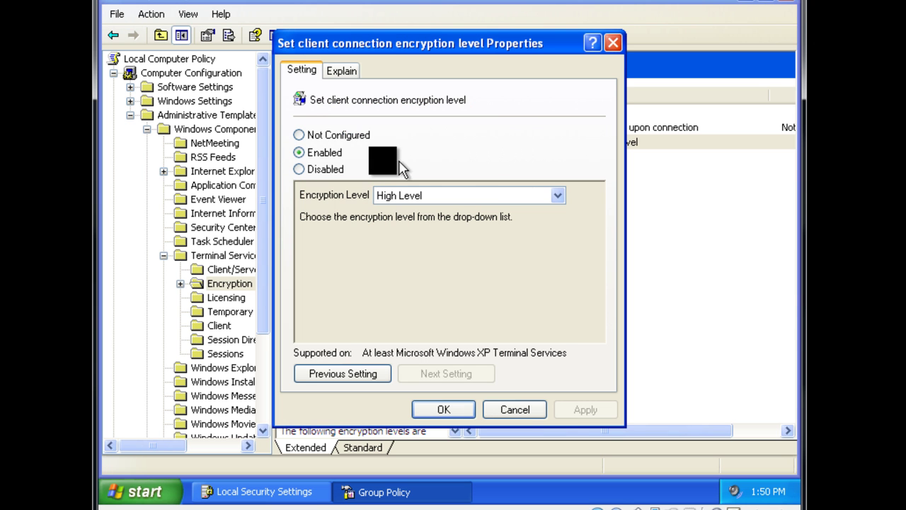
left_click(298, 136)
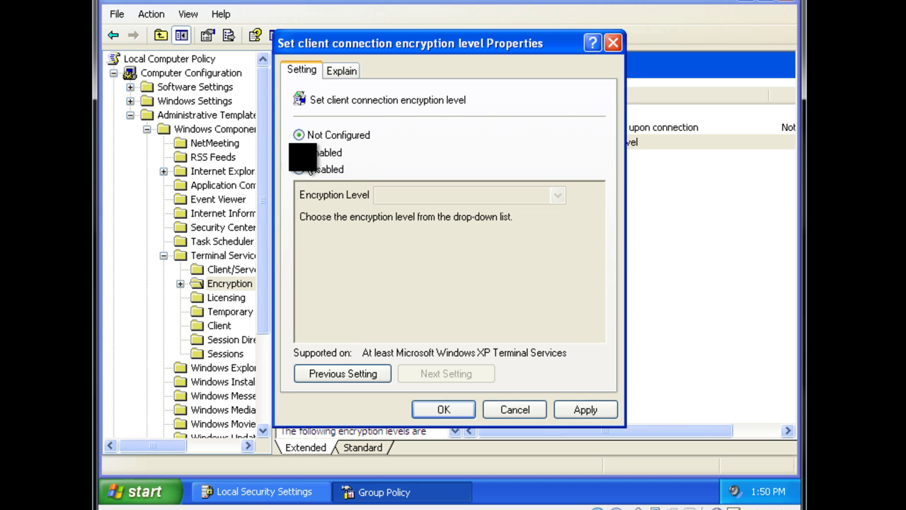
left_click(299, 152)
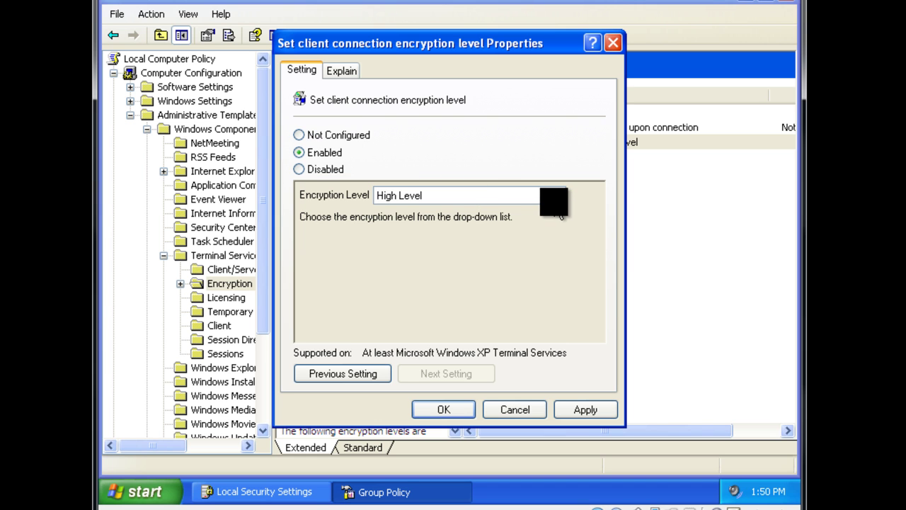
left_click(556, 196)
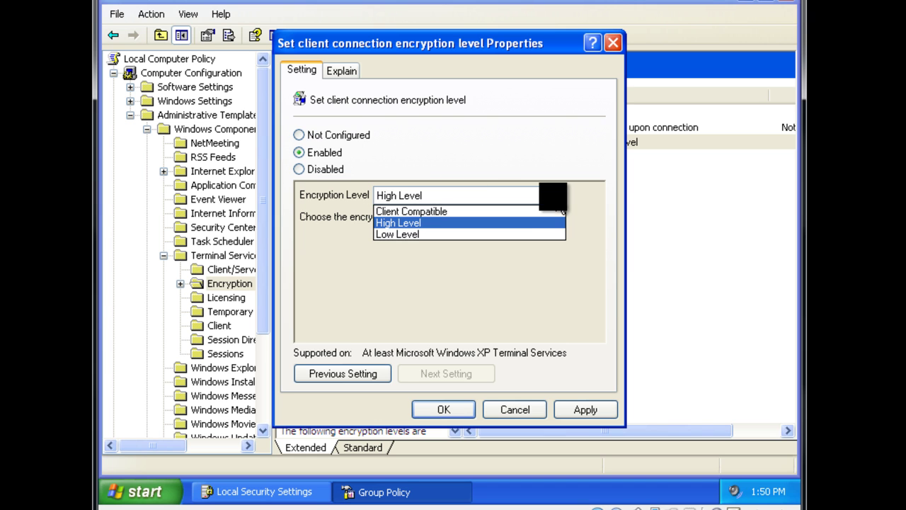
left_click(413, 221)
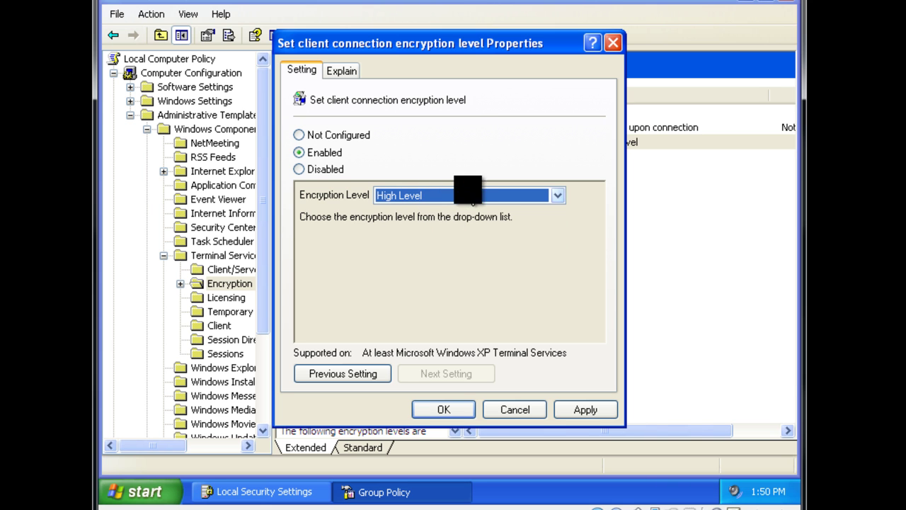
left_click(444, 409)
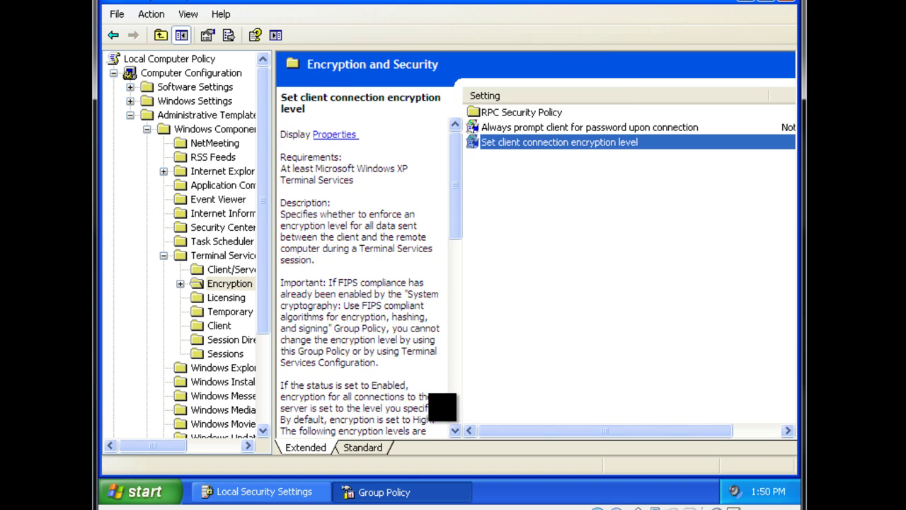
- Enable the "Always prompt client for password upon connection" policy, confirm it and leave the Group Policy editor
double_click(531, 128)
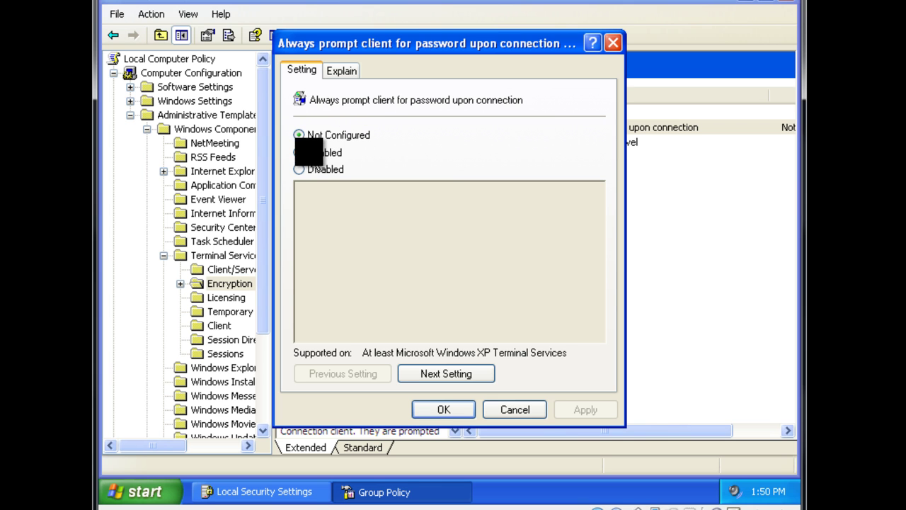
left_click(299, 153)
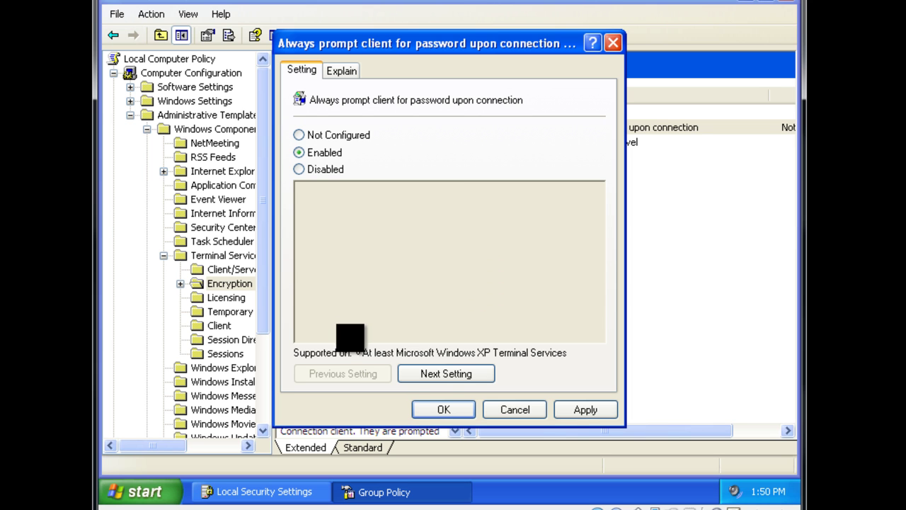
left_click(439, 410)
left_click(469, 386)
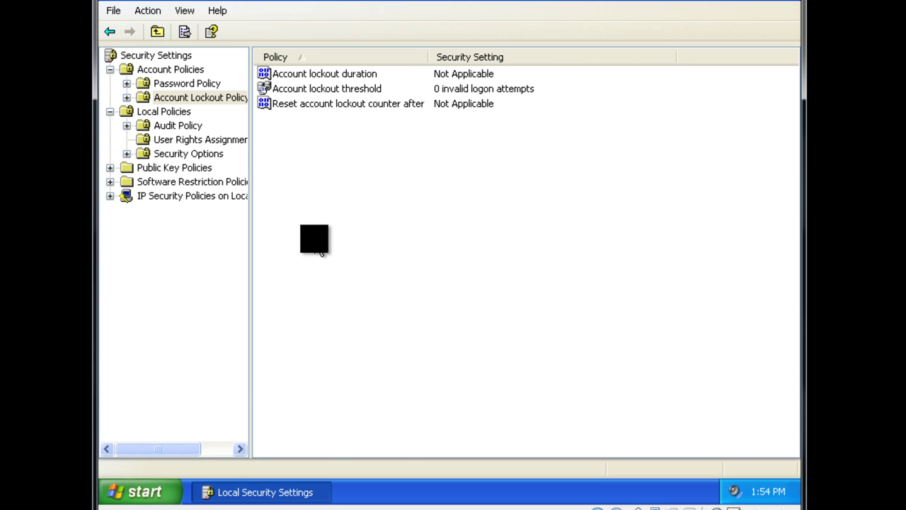
- Run regedit to open the Registry Editor
key("super+r")
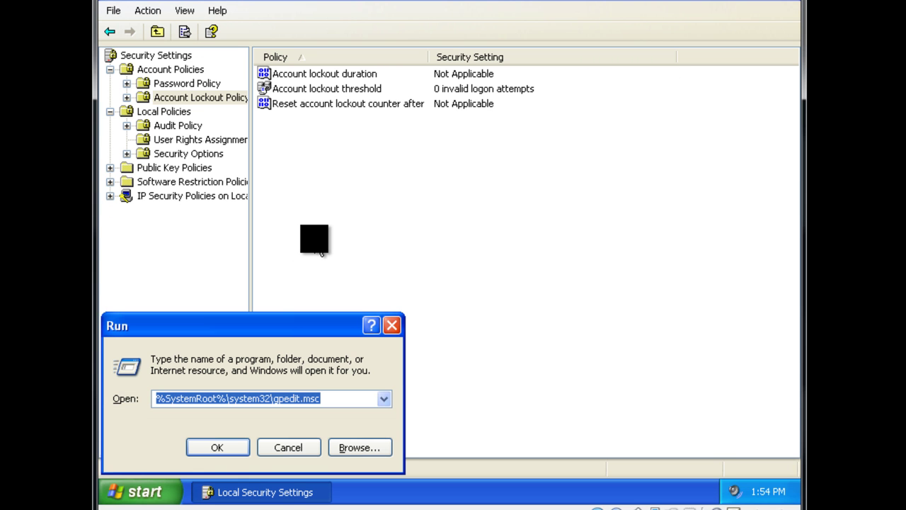
type("regegit")
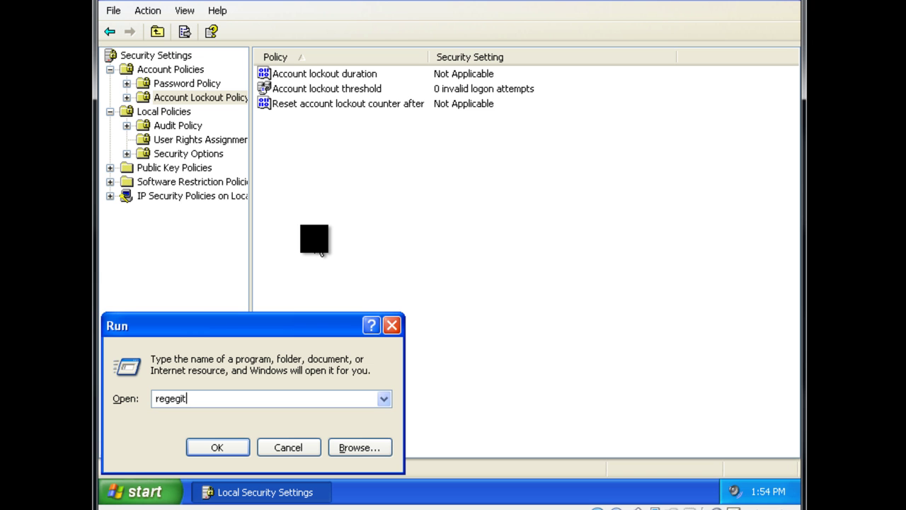
key("BackSpace")
key("BackSpace")
key("BackSpace")
type("di")
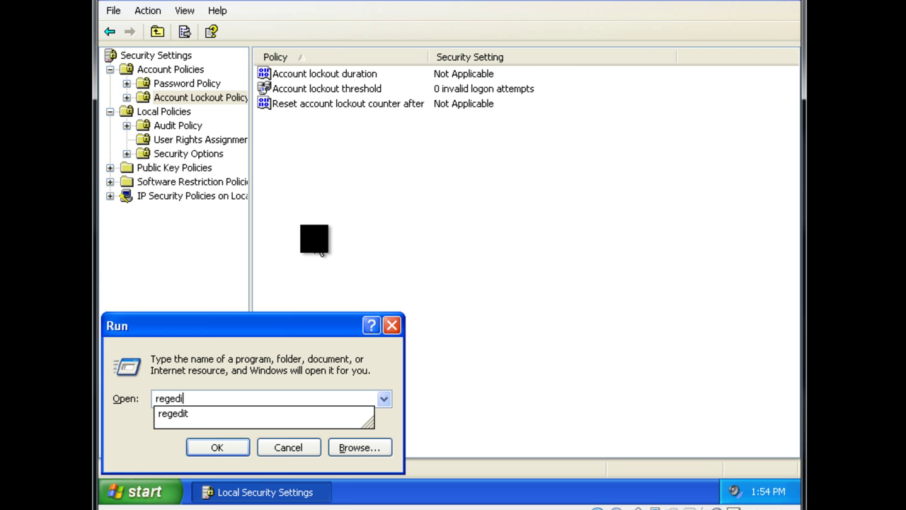
type("t")
key("Return")
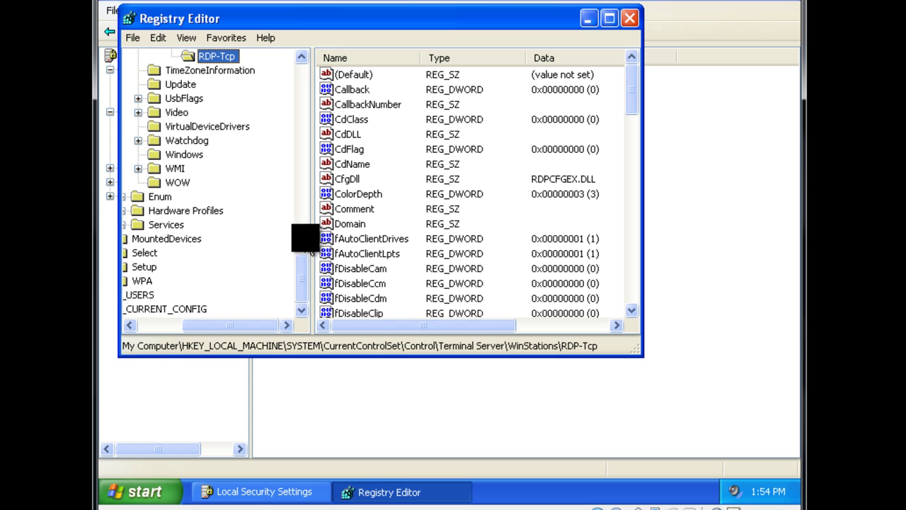
- Trace the RDP-Tcp key's path under HKEY_LOCAL_MACHINE\SYSTEM\CurrentControlSet\Control\Terminal Server\WinStations and locate its PortNumber value
left_click_drag(301, 278, 303, 82)
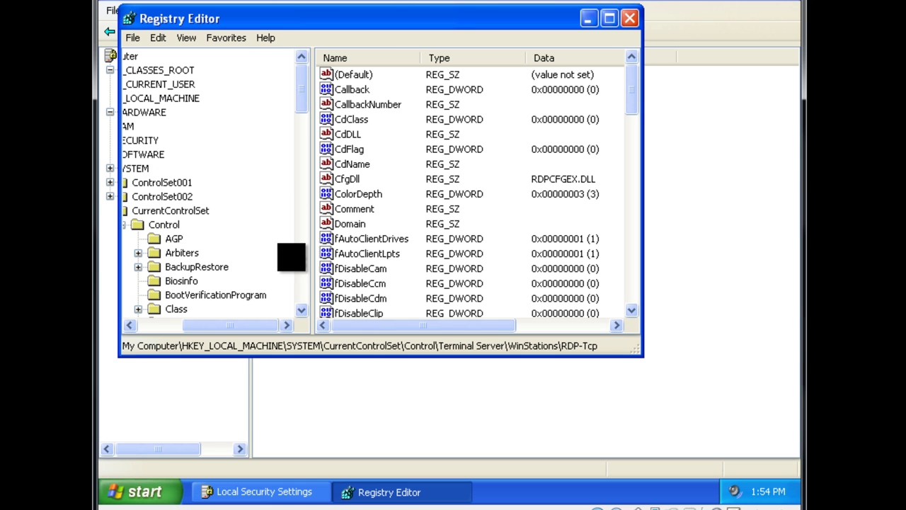
left_click_drag(237, 325, 193, 325)
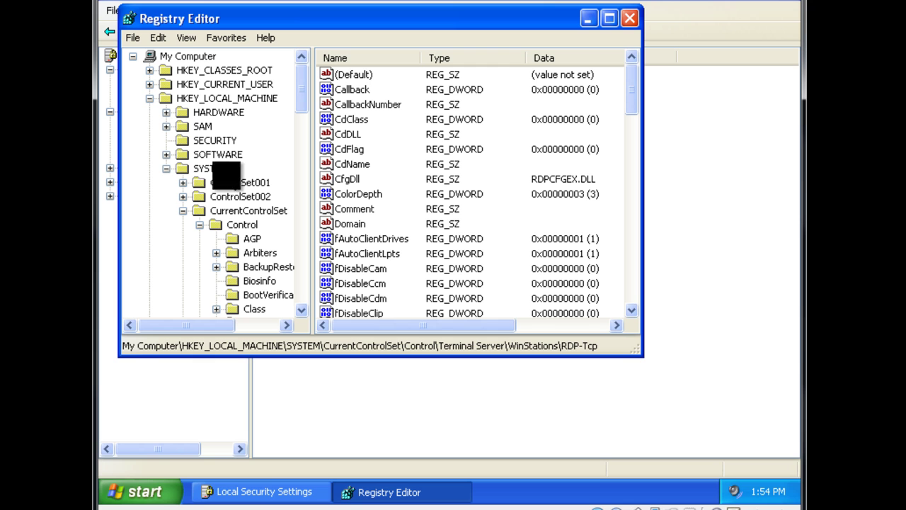
left_click_drag(206, 326, 225, 325)
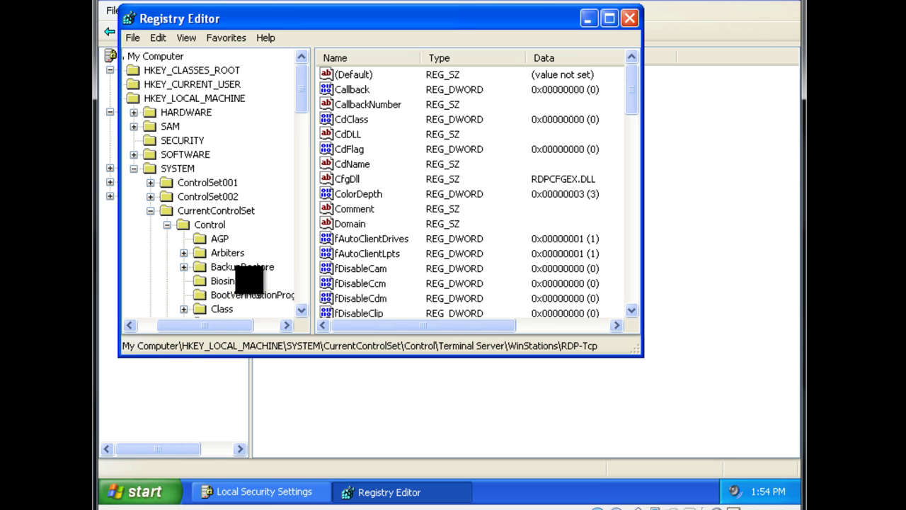
scroll(248, 280, "down", 15)
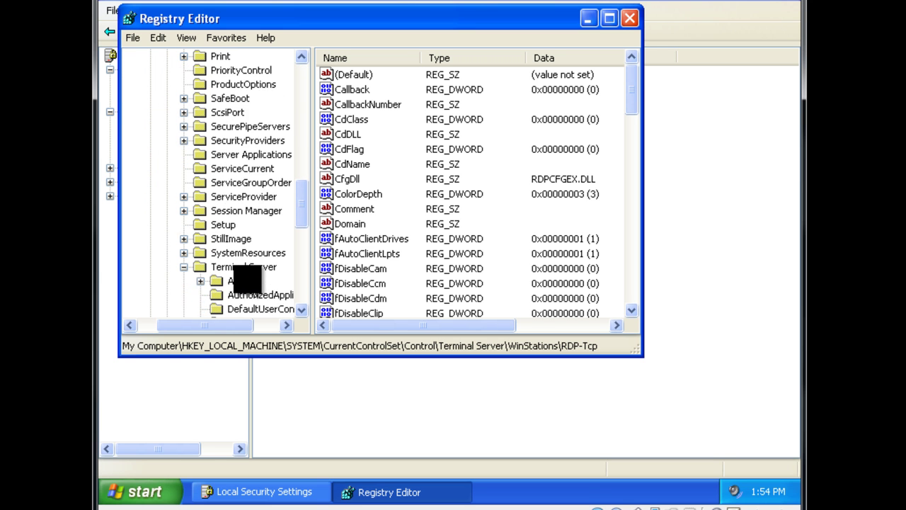
scroll(246, 280, "down", 2)
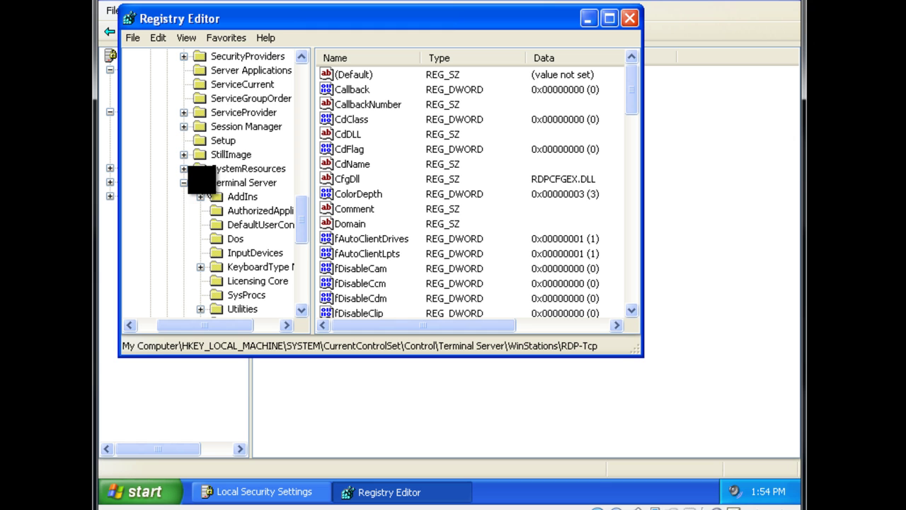
scroll(244, 228, "down", 1)
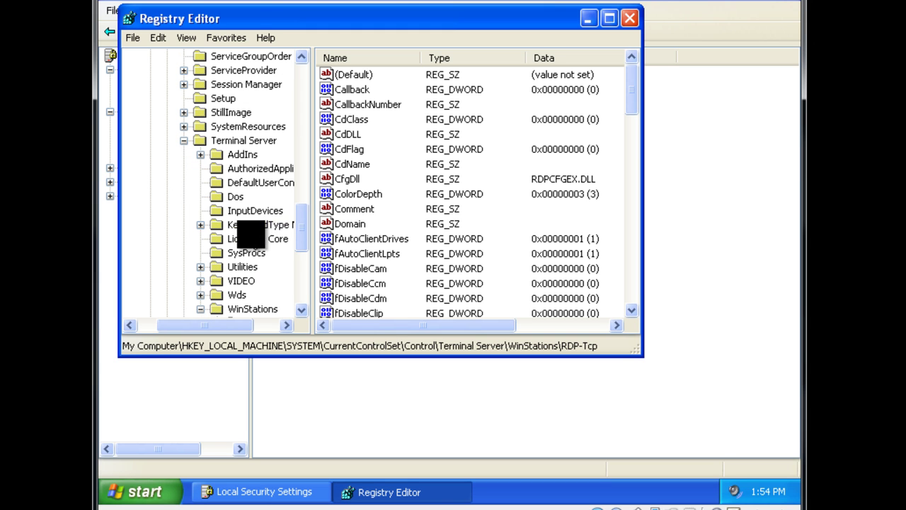
scroll(254, 234, "down", 2)
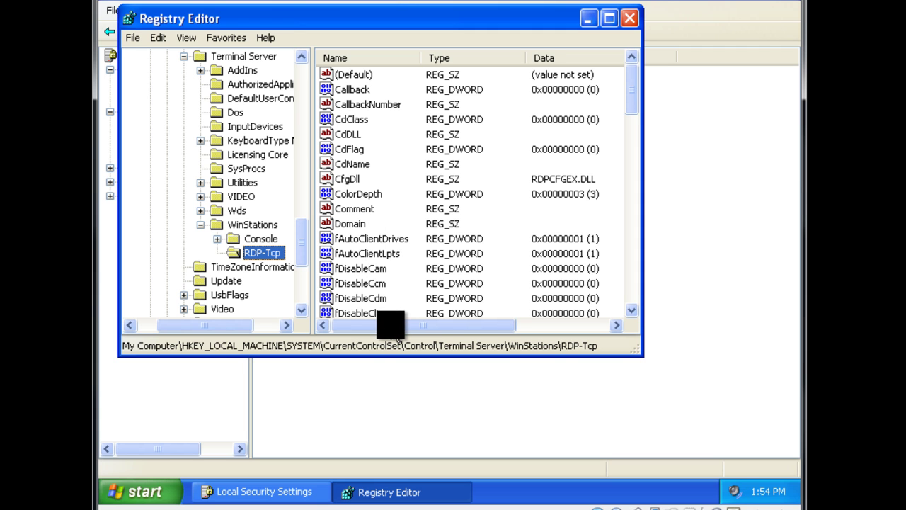
left_click_drag(632, 110, 604, 284)
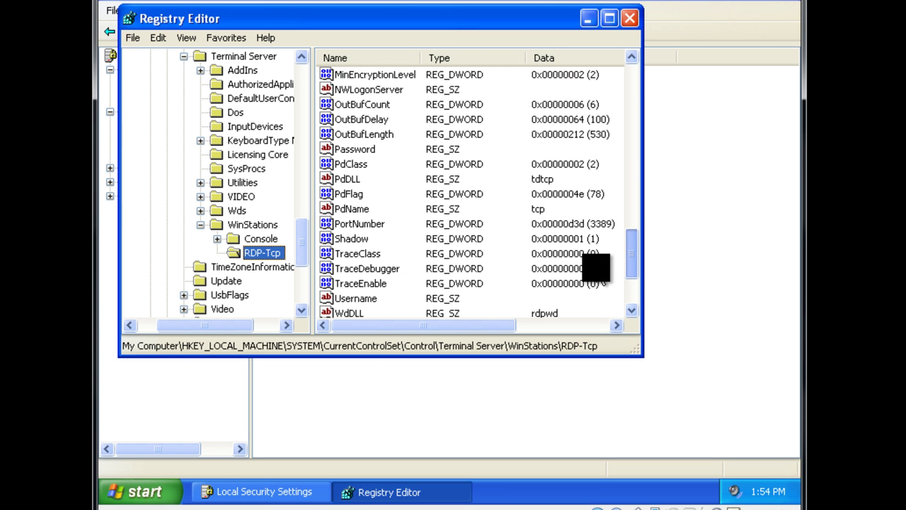
- Display the RDP-Tcp PortNumber value in decimal, confirm the dialog and close the Registry Editor
double_click(354, 224)
left_click(315, 198)
left_click_drag(166, 182, 229, 186)
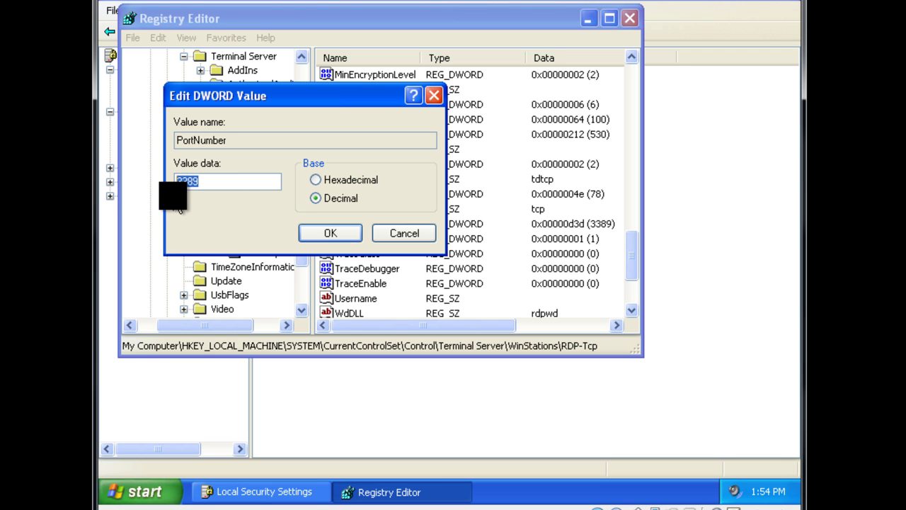
left_click(347, 234)
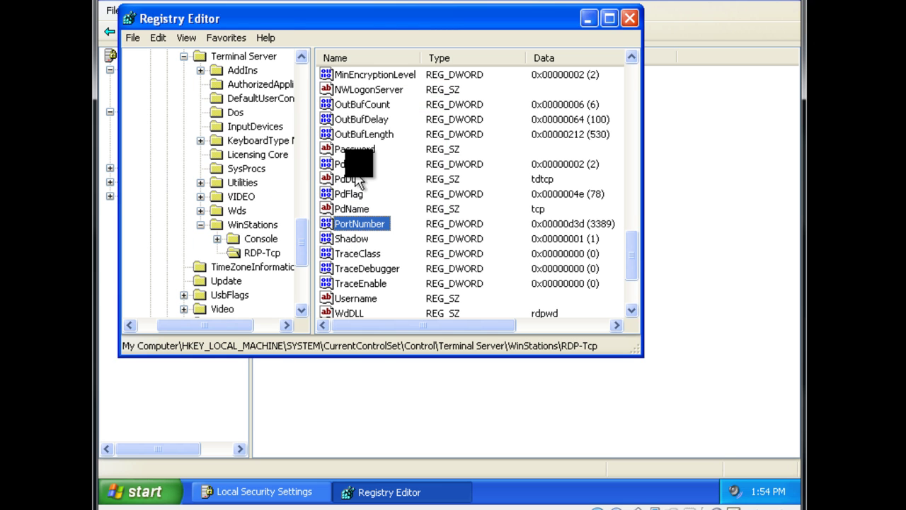
left_click(629, 20)
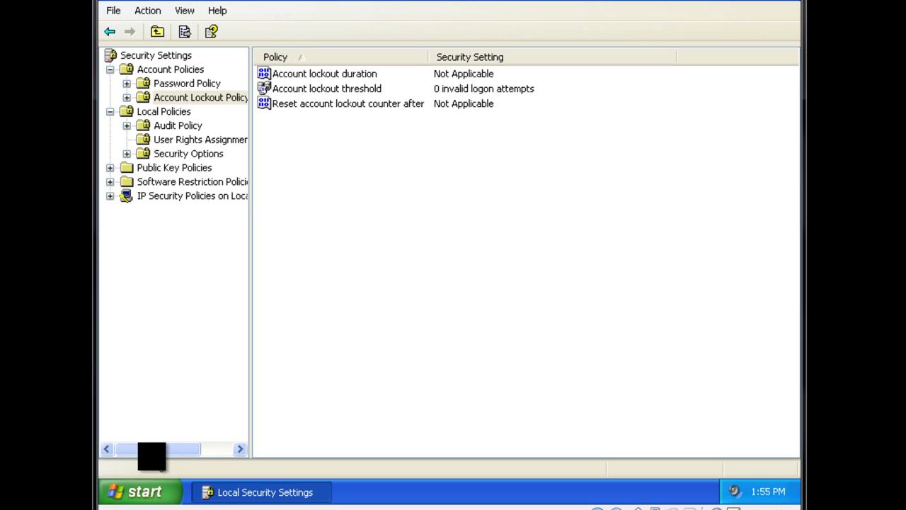
- Open Windows Firewall through the Control Panel's Security Center and show its list of exceptions
left_click(136, 496)
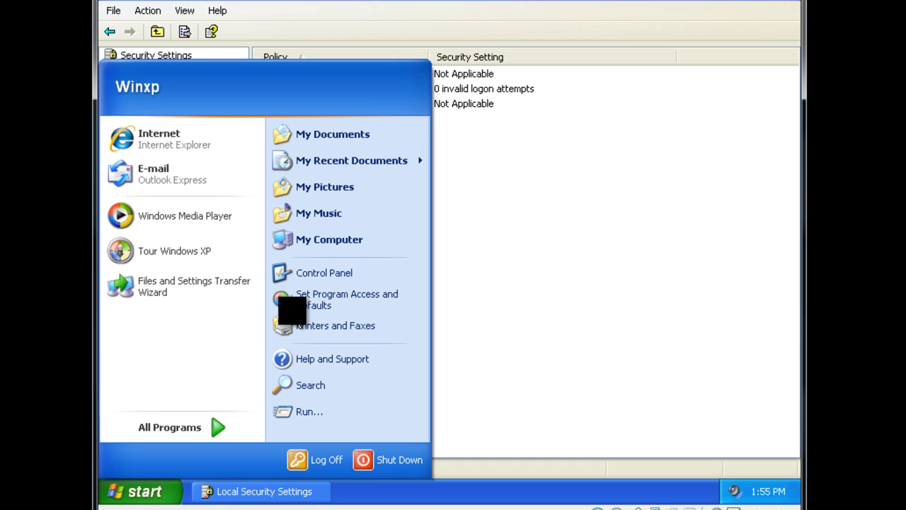
left_click(350, 276)
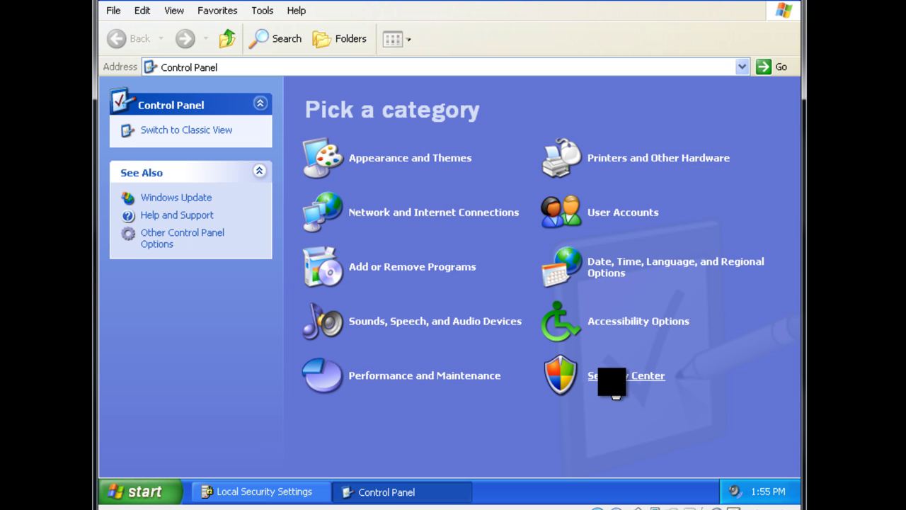
left_click(613, 376)
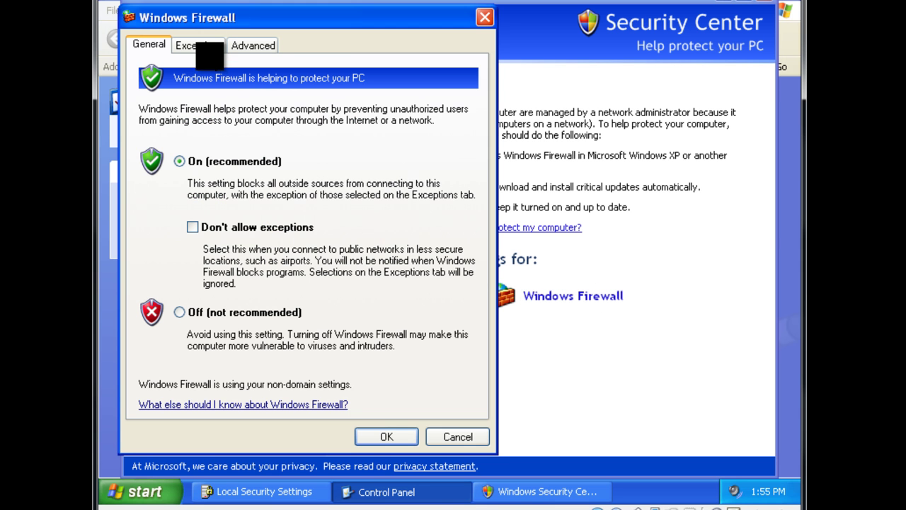
left_click(206, 46)
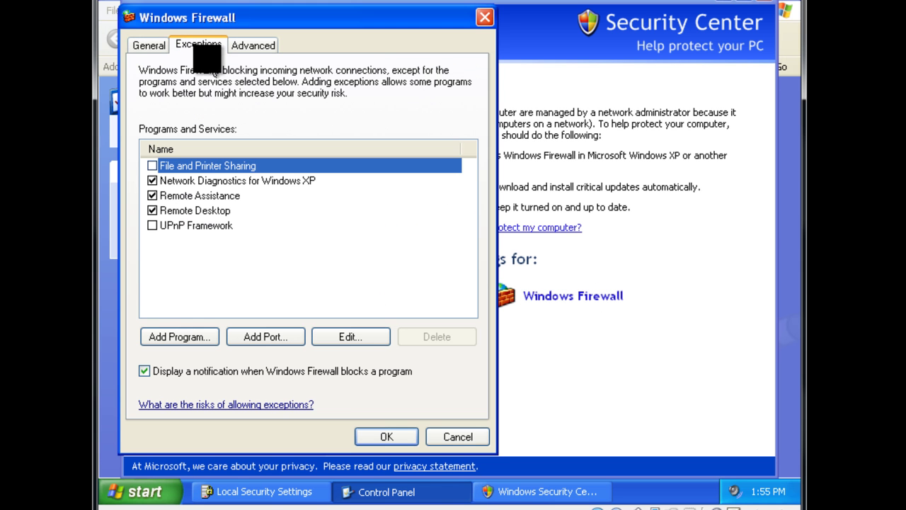
- Examine the port and scope options of the Remote Desktop firewall exception, accepting the scope and service dialogs
left_click(170, 210)
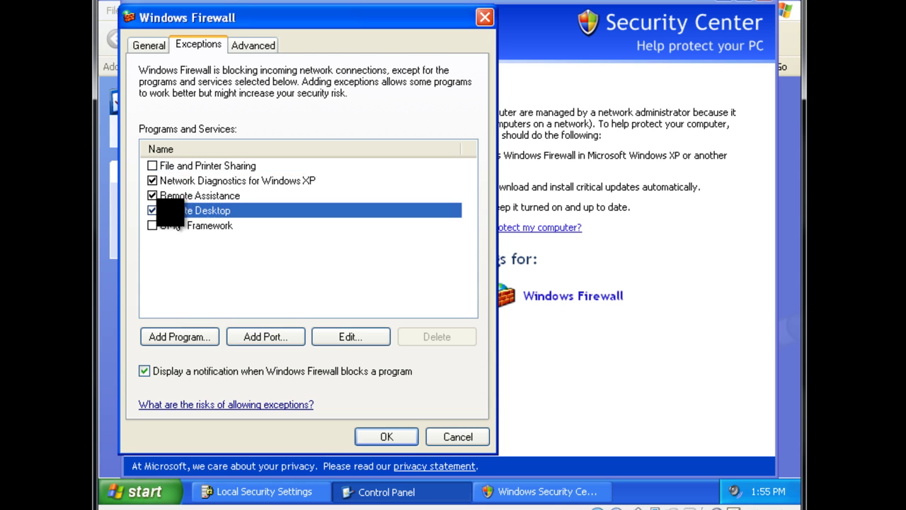
left_click(329, 338)
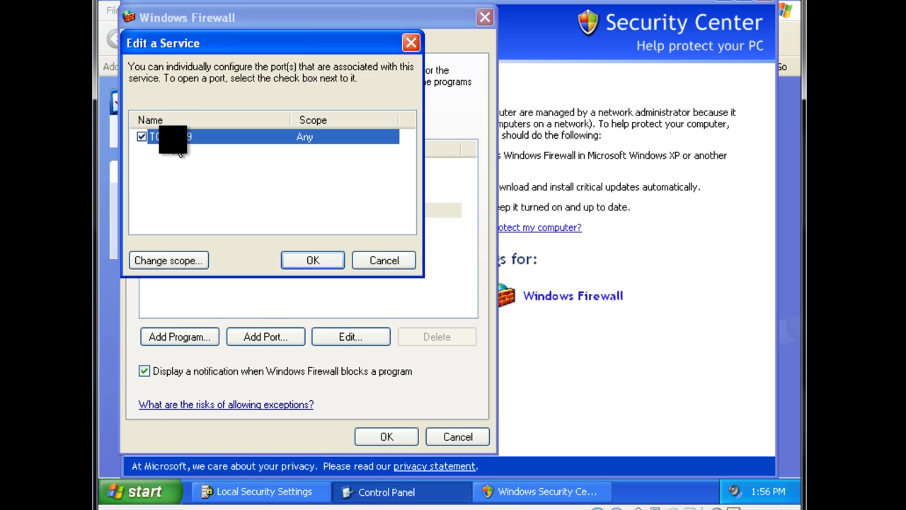
left_click(167, 264)
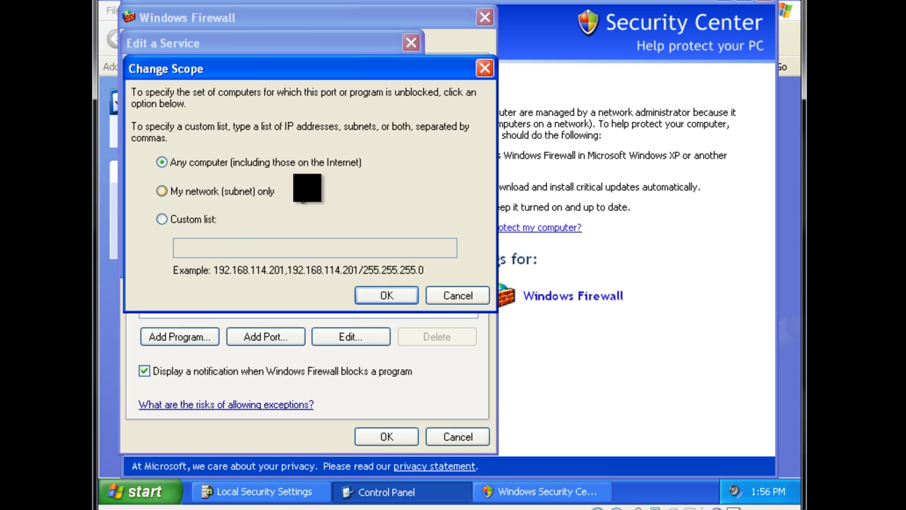
left_click(384, 295)
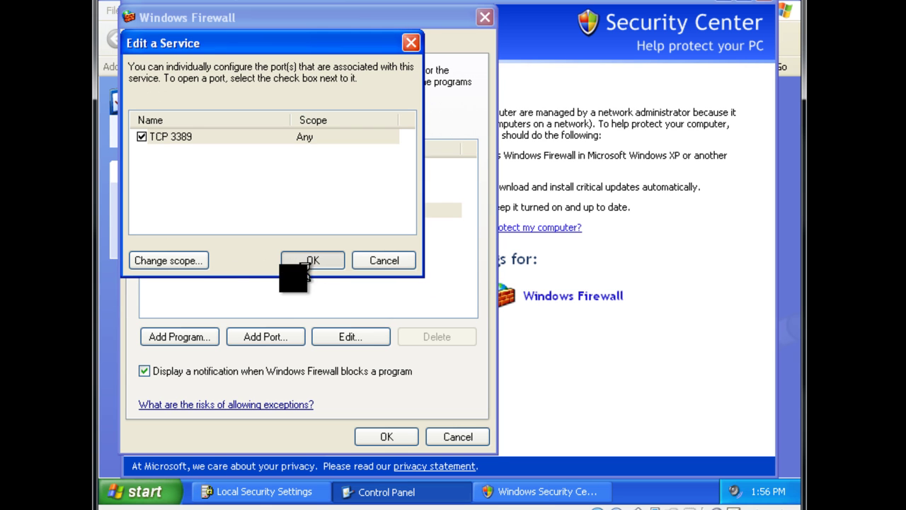
key("Return")
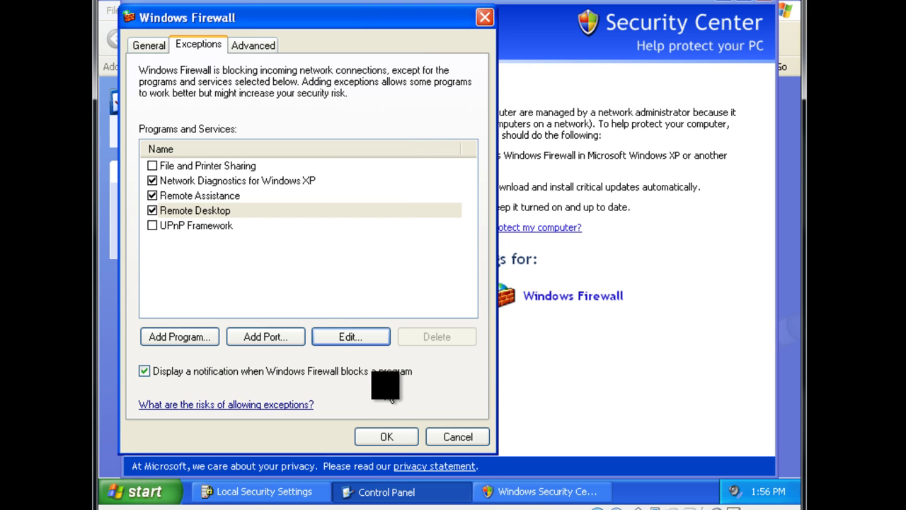